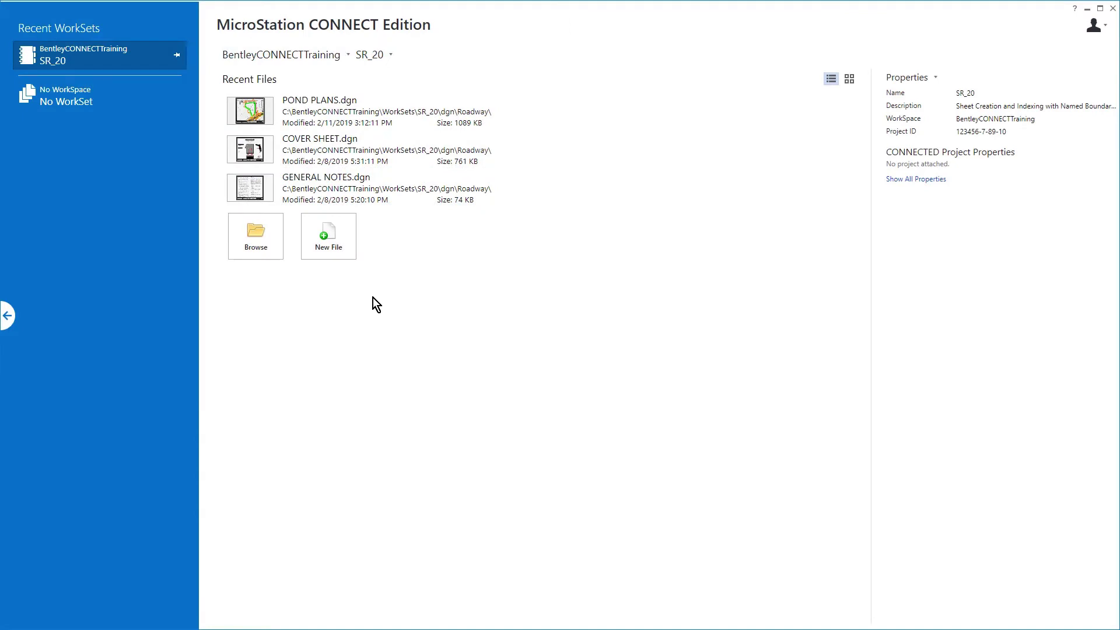
Open DRAINAGE STRUCTURE DETAILS.dgn from the file browser
left_click(275, 251)
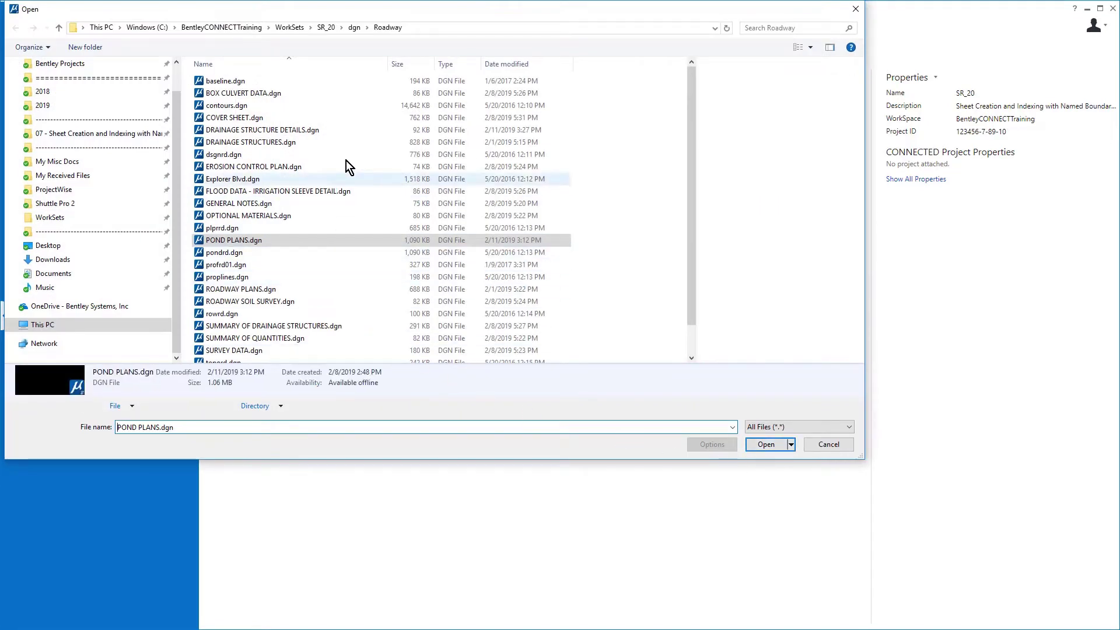
left_click(341, 134)
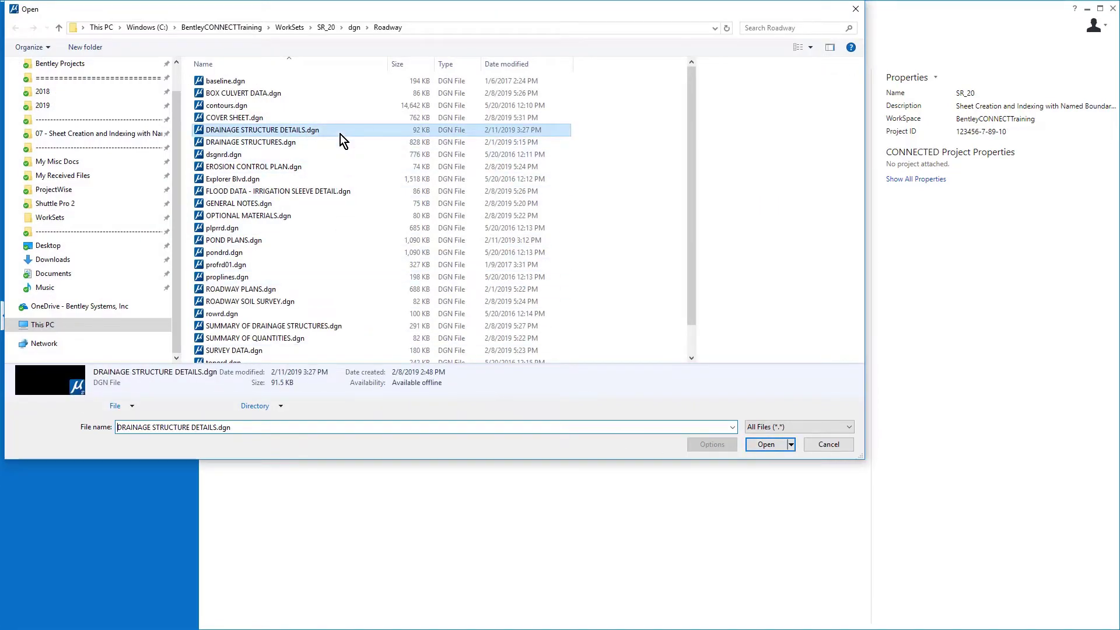
double_click(340, 134)
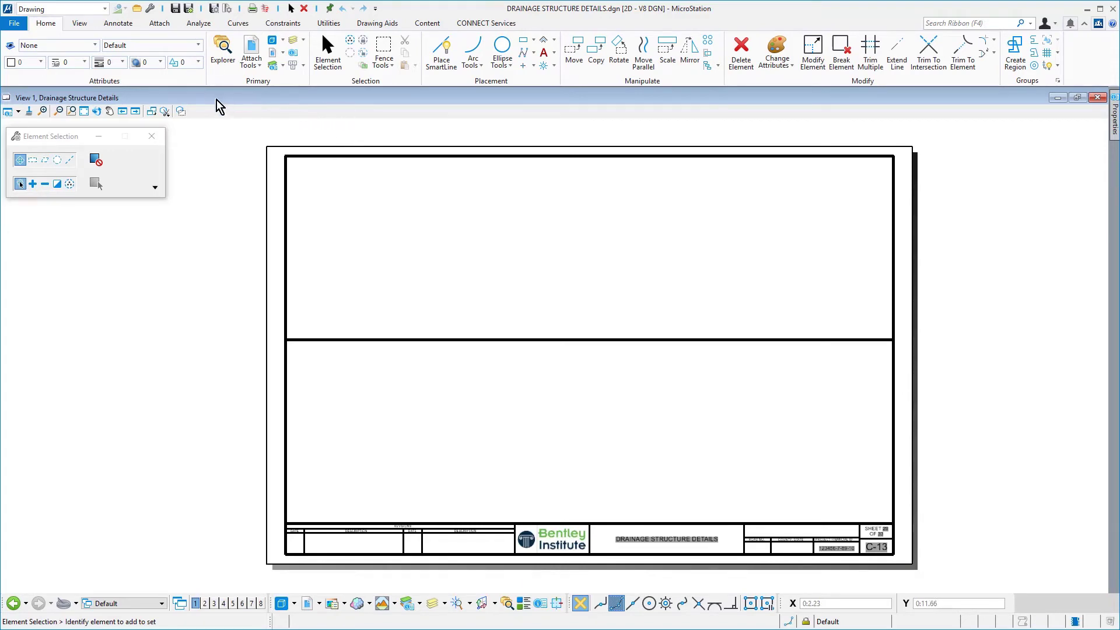
Make DrawingBoundaries the active level by searching the level list for 'draw'
left_click(185, 45)
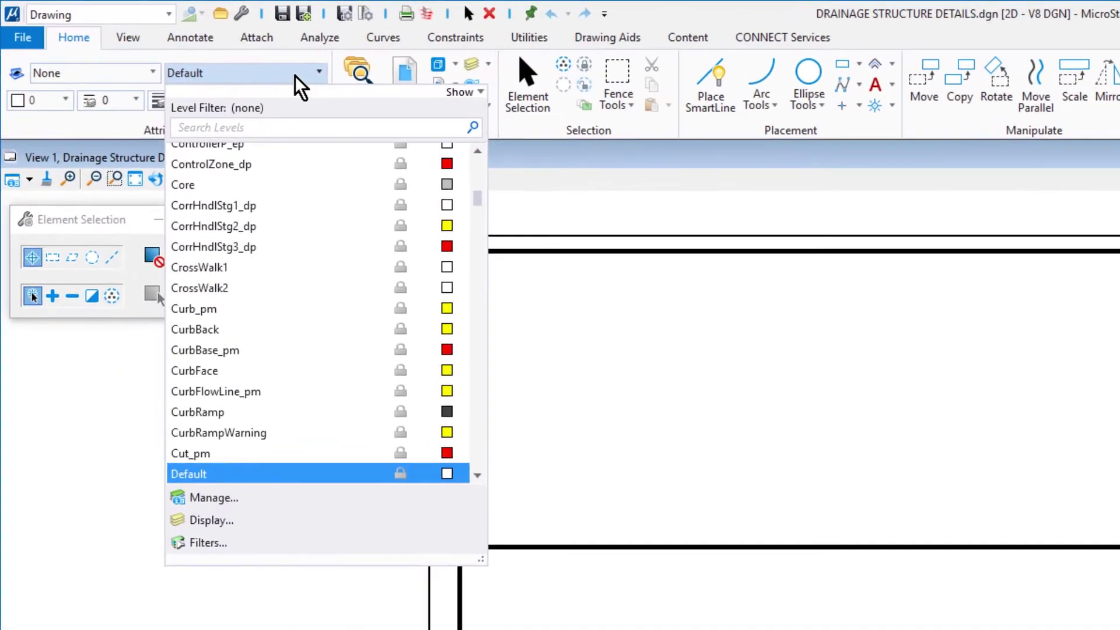
left_click(308, 130)
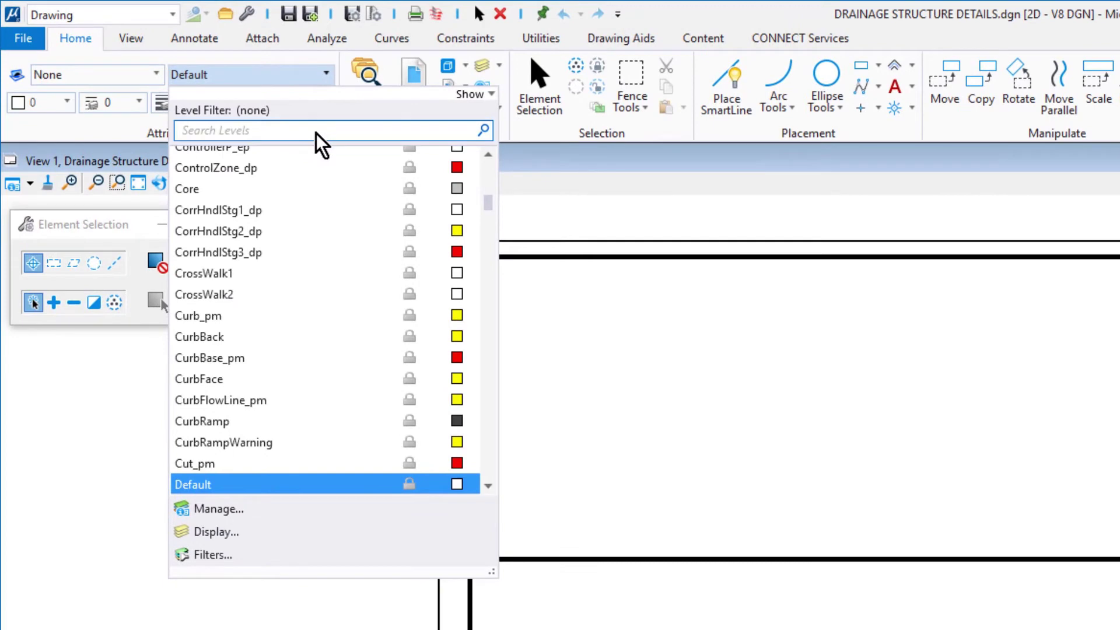
type("dr")
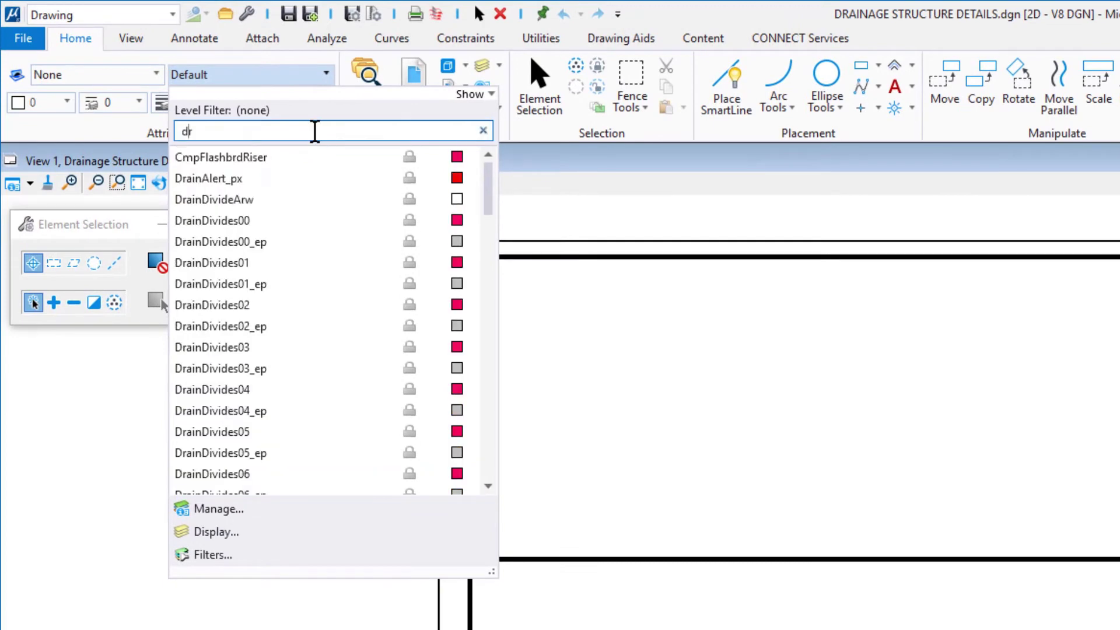
type("aw")
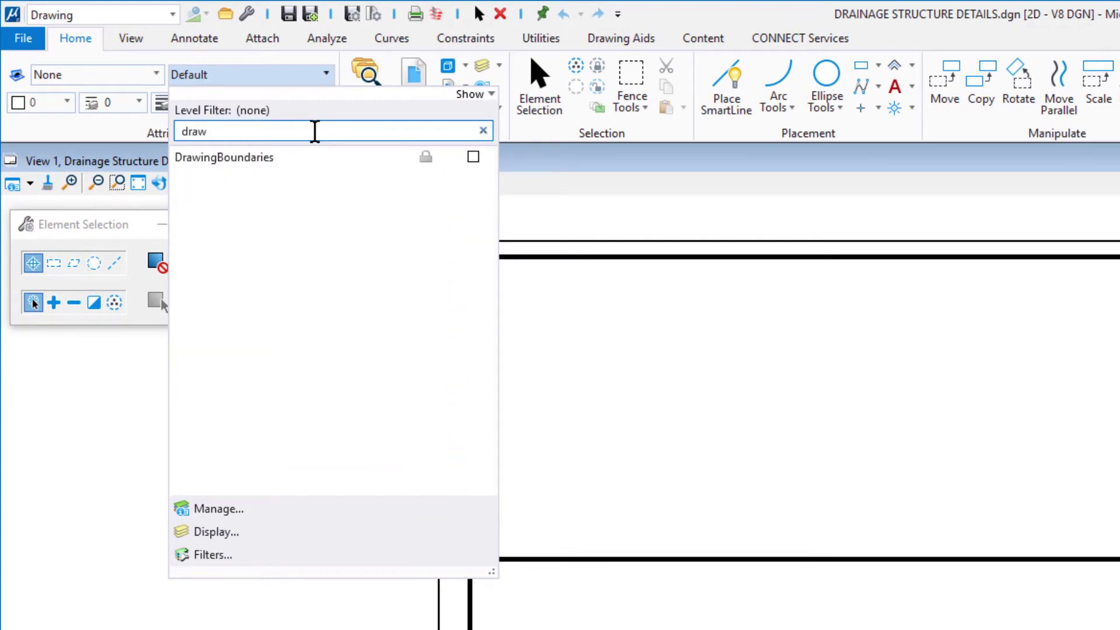
left_click(332, 157)
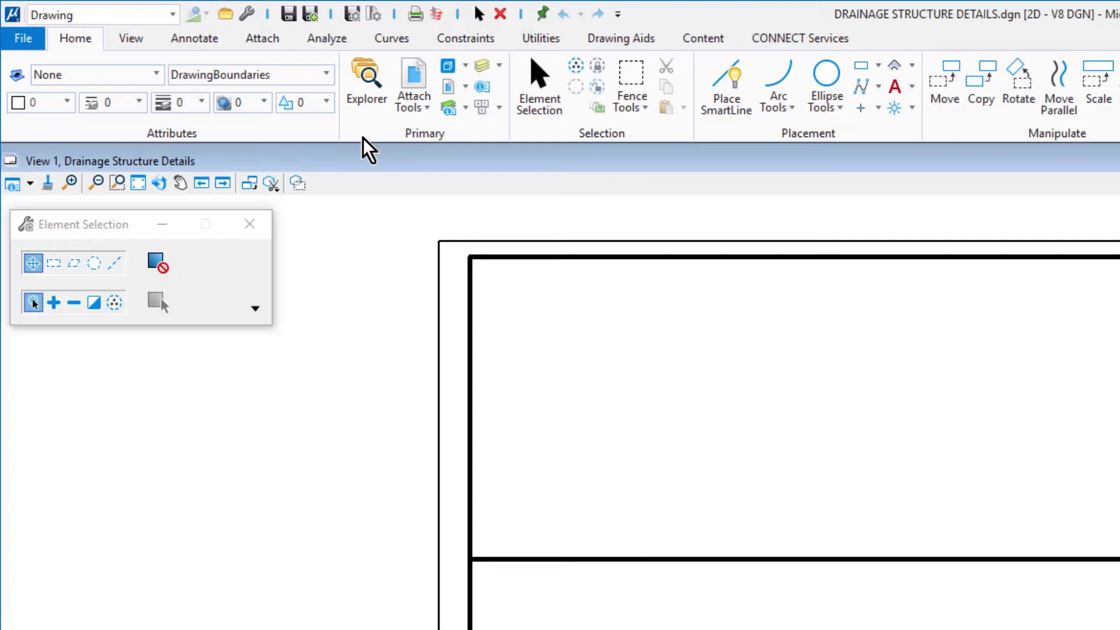
Start the Drawing Boundary tool with the name 'Detail 1' and Drawing Type Detail
left_click(198, 39)
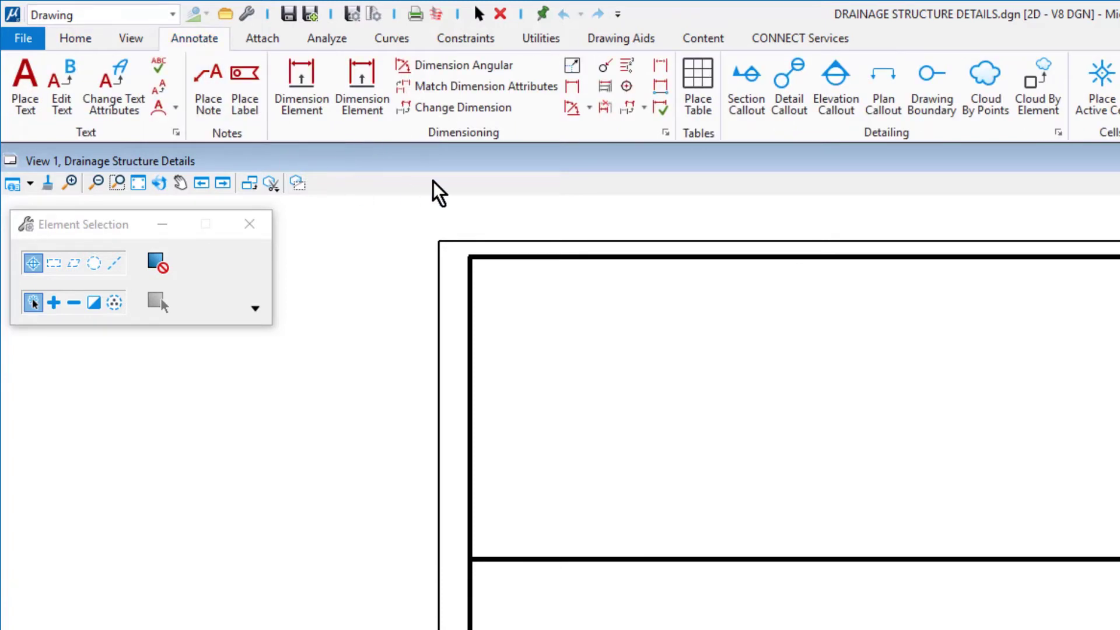
left_click(918, 89)
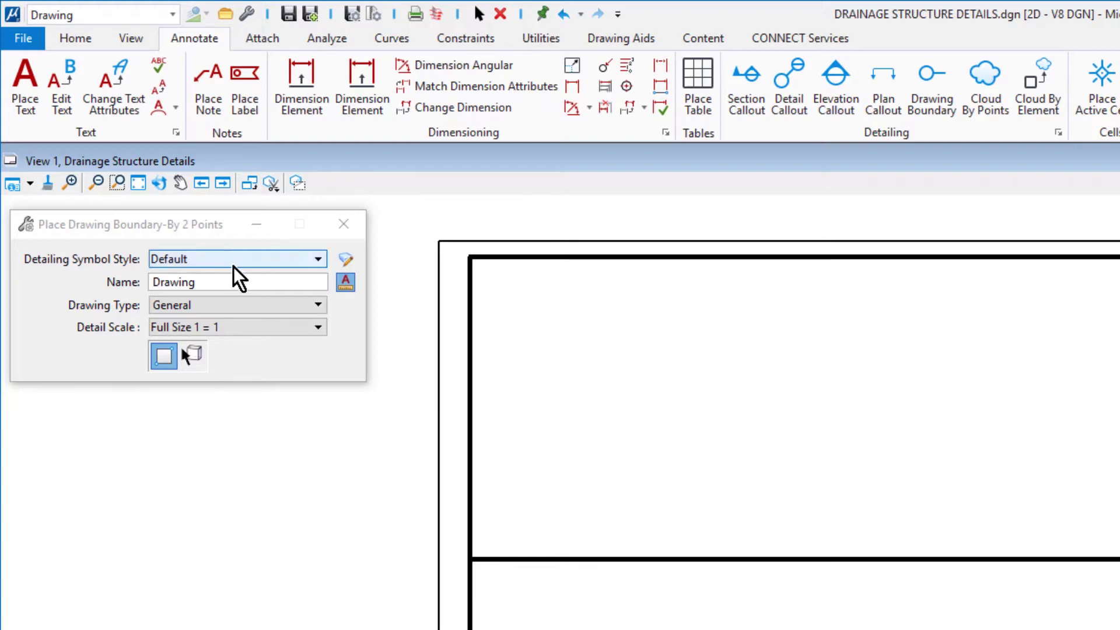
left_click(191, 285)
type("Detail 1")
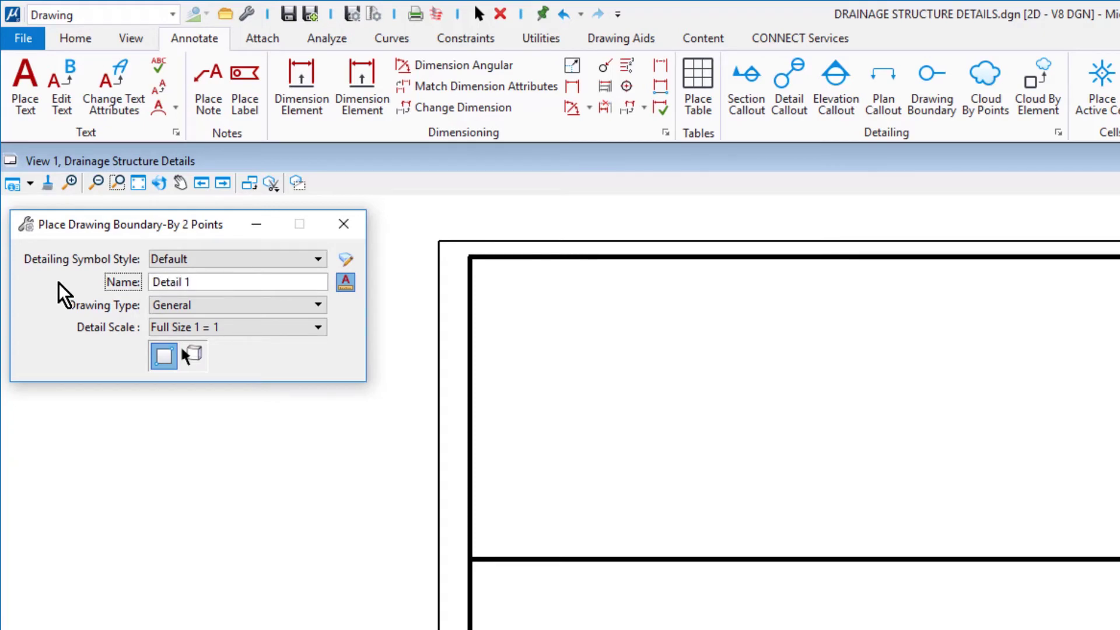
left_click(252, 305)
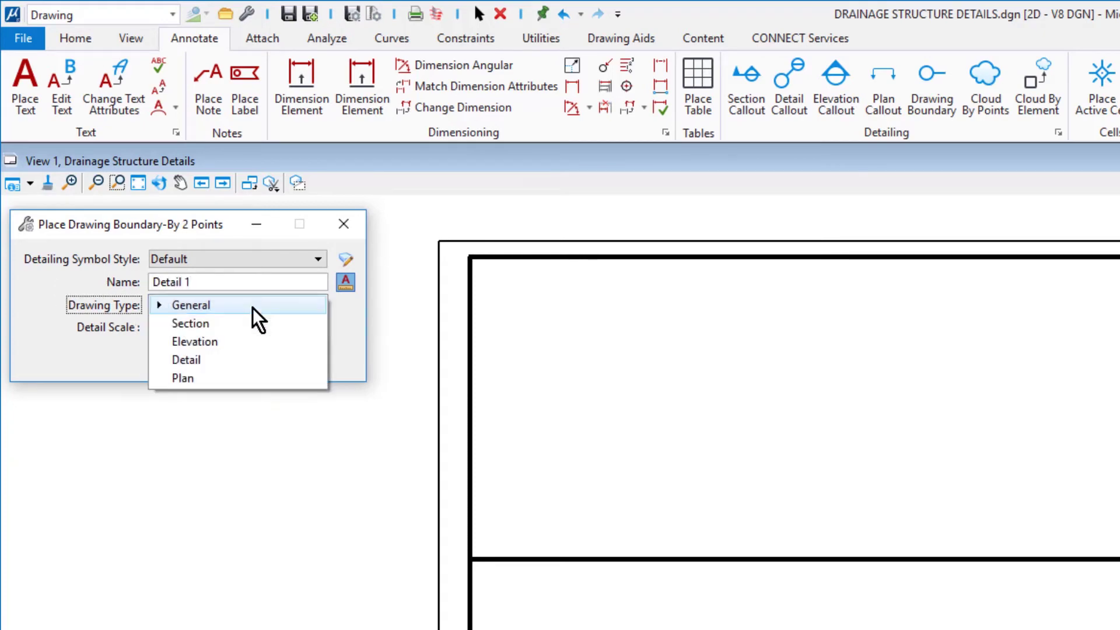
left_click(253, 360)
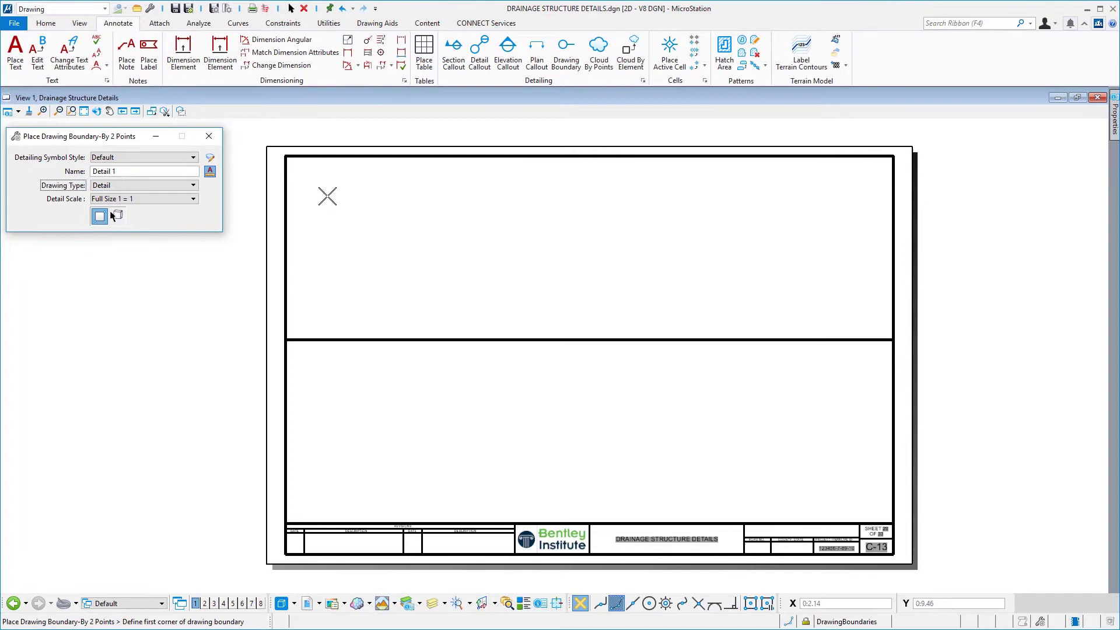
Place the Detail 1 boundary over the sheet's upper half with its callout on the divider
left_click(285, 158)
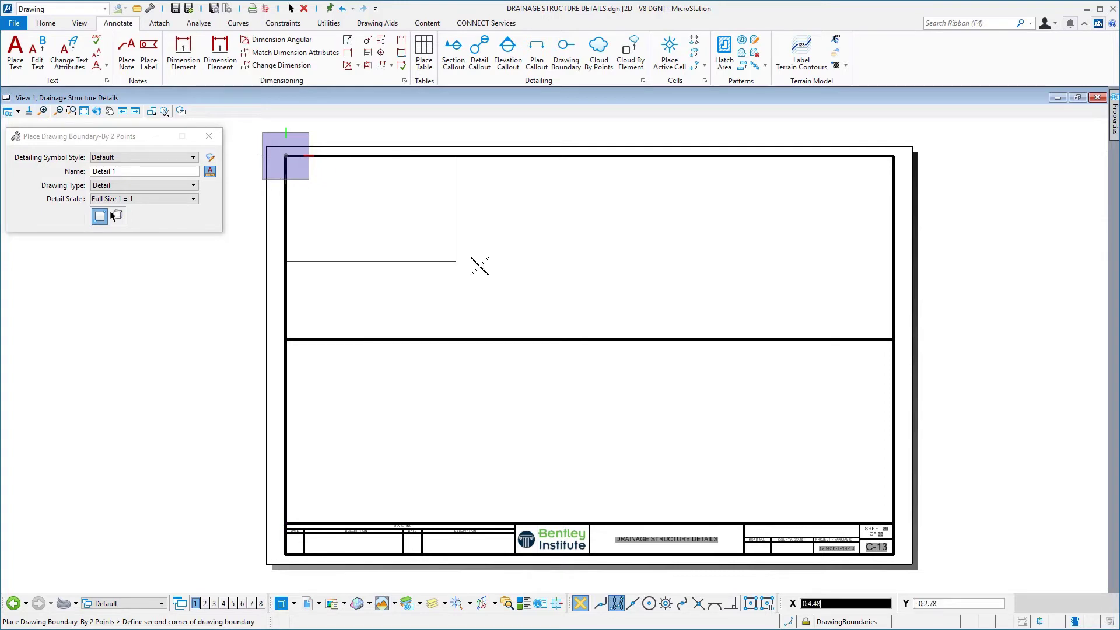
left_click(892, 339)
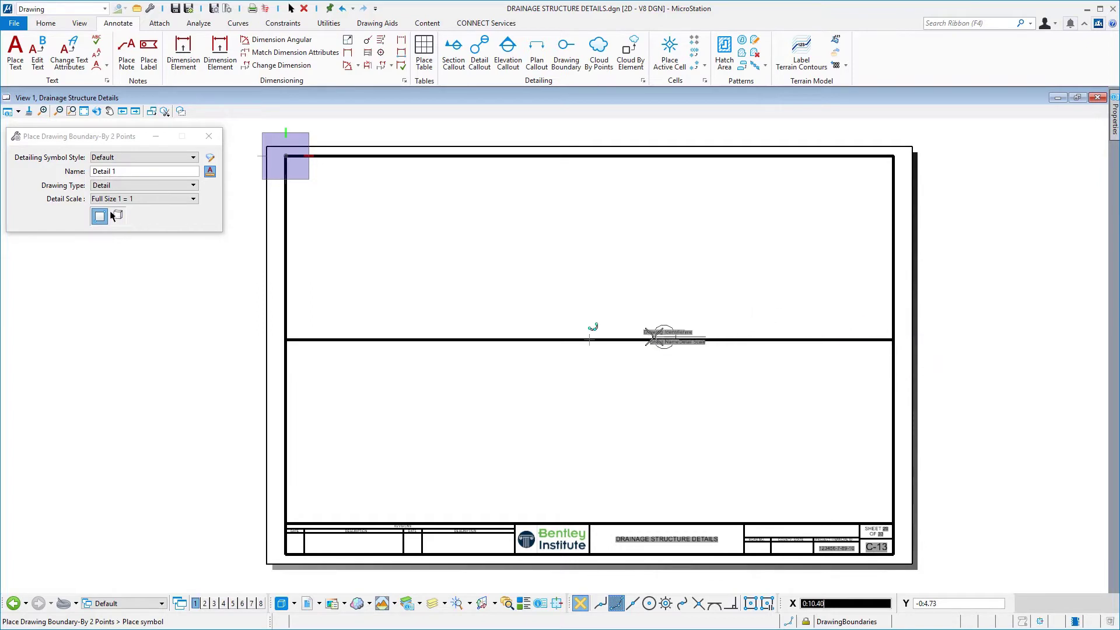
left_click(591, 339)
left_click(589, 320)
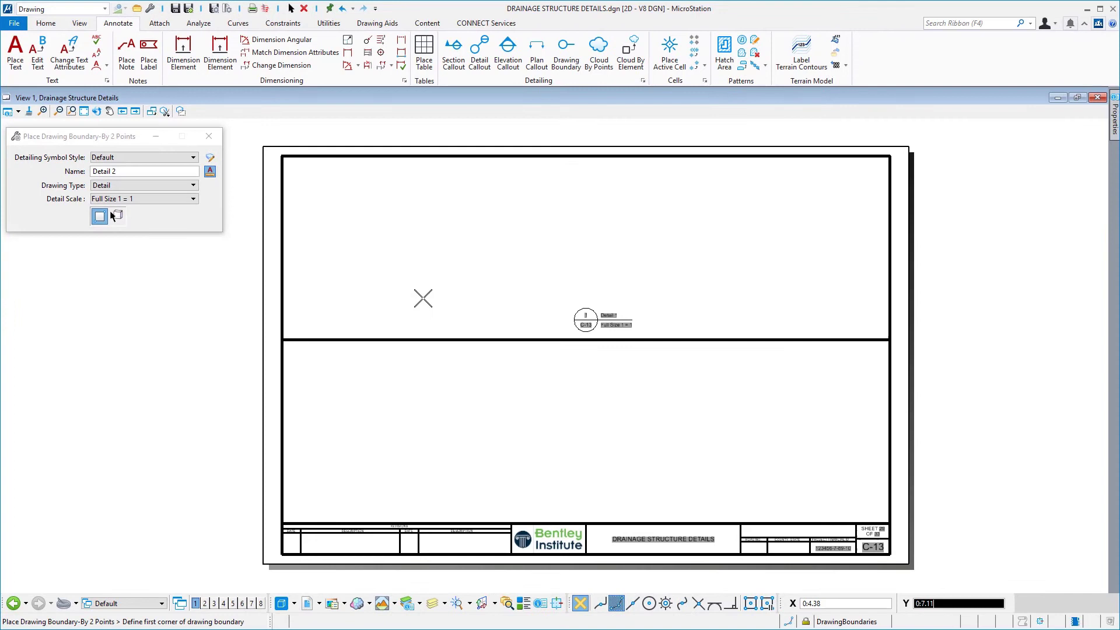
Place the Detail 2 boundary over the lower half with its callout above the title block
left_click(283, 341)
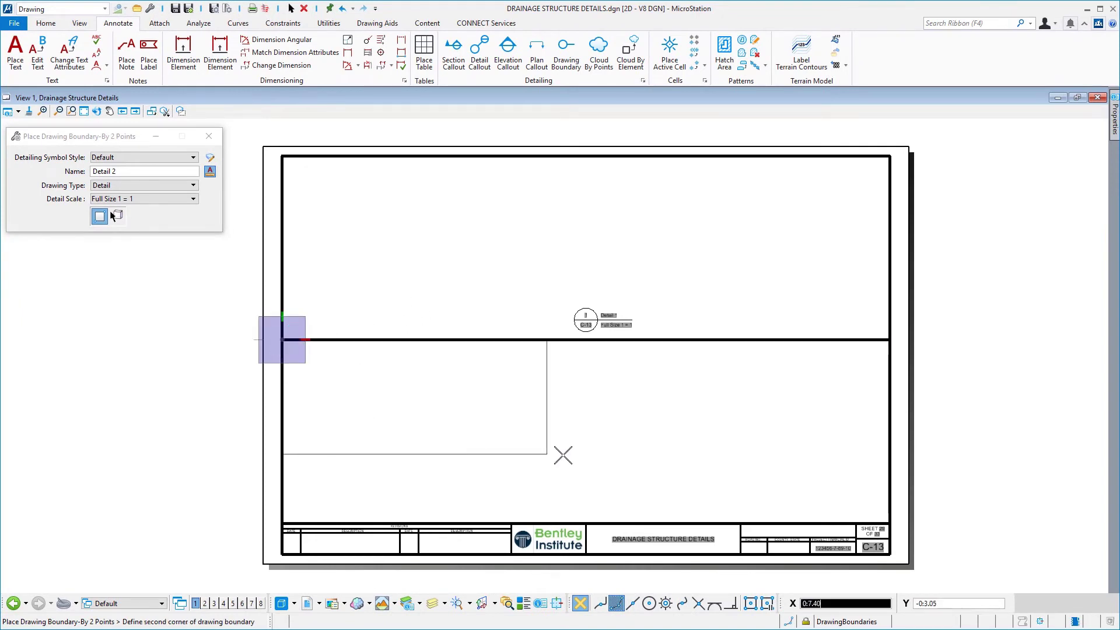
left_click(888, 521)
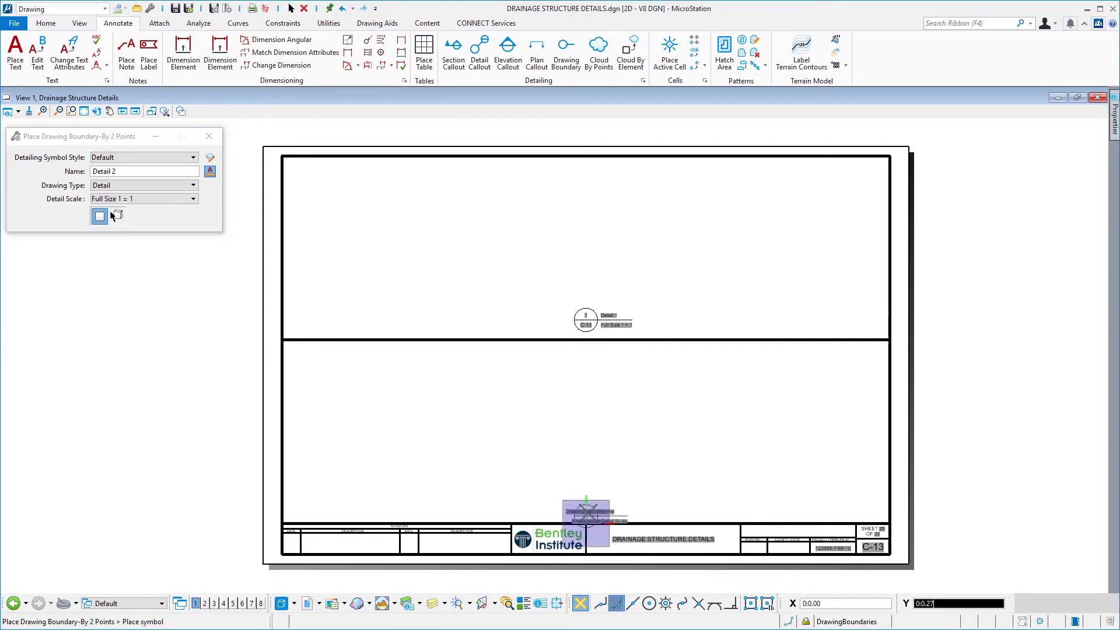
left_click(586, 504)
middle_click_drag(623, 485, 627, 484)
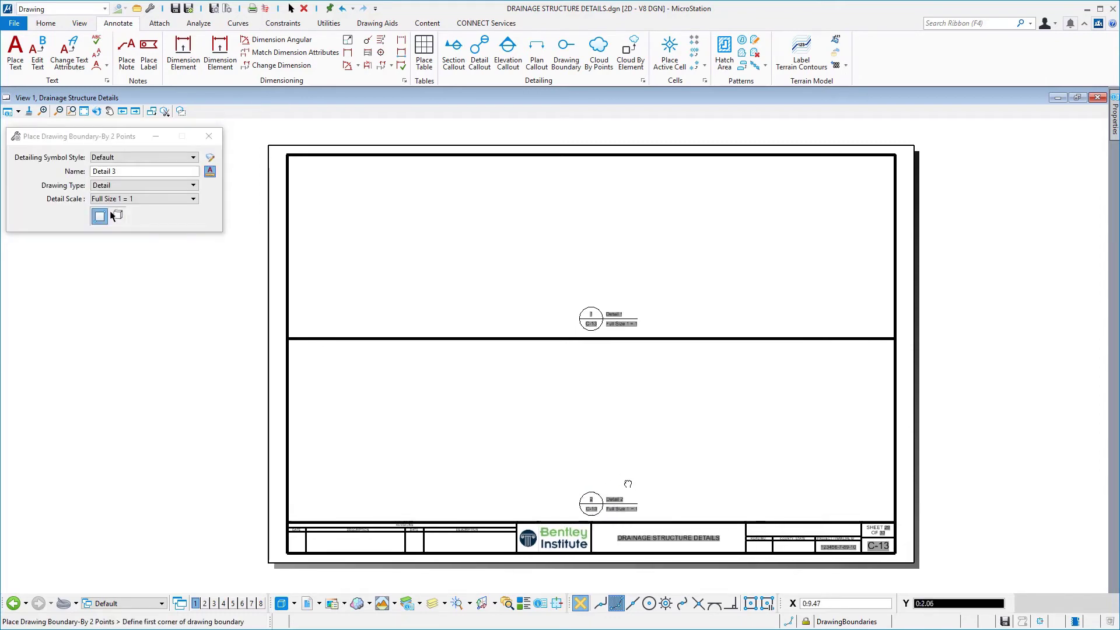
key("Escape")
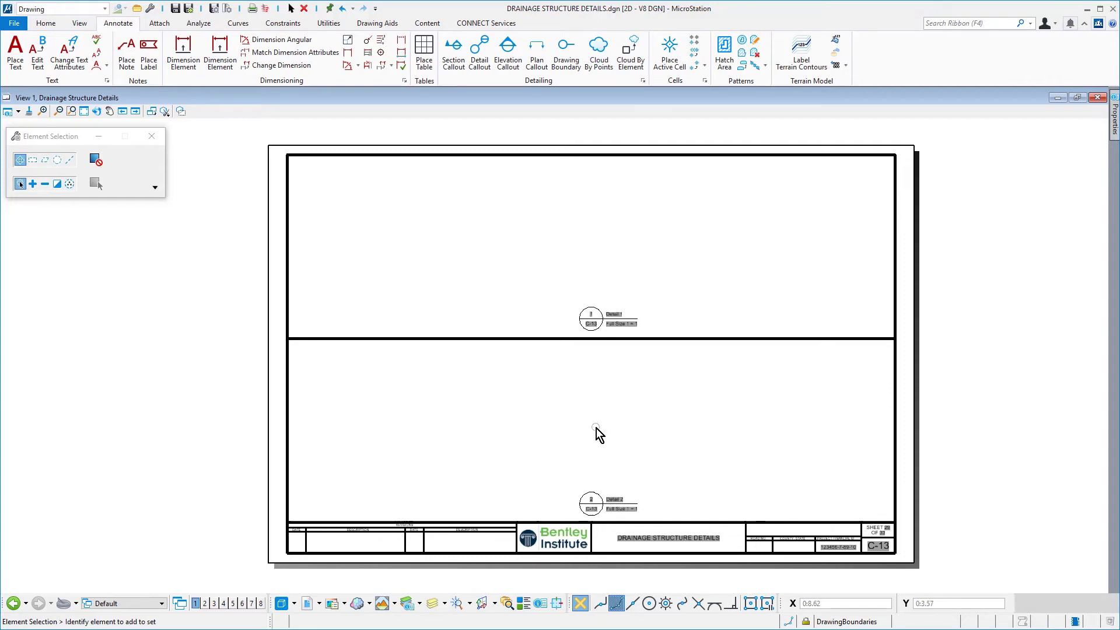
Switch to the Design model from the Models list, then close the list
key("space")
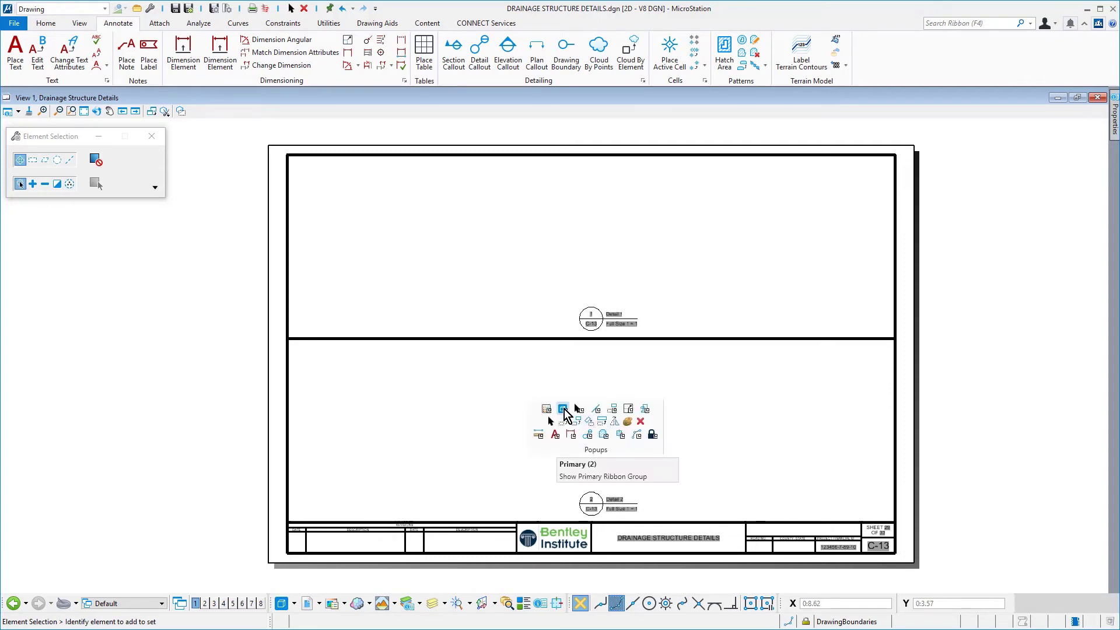
left_click(564, 410)
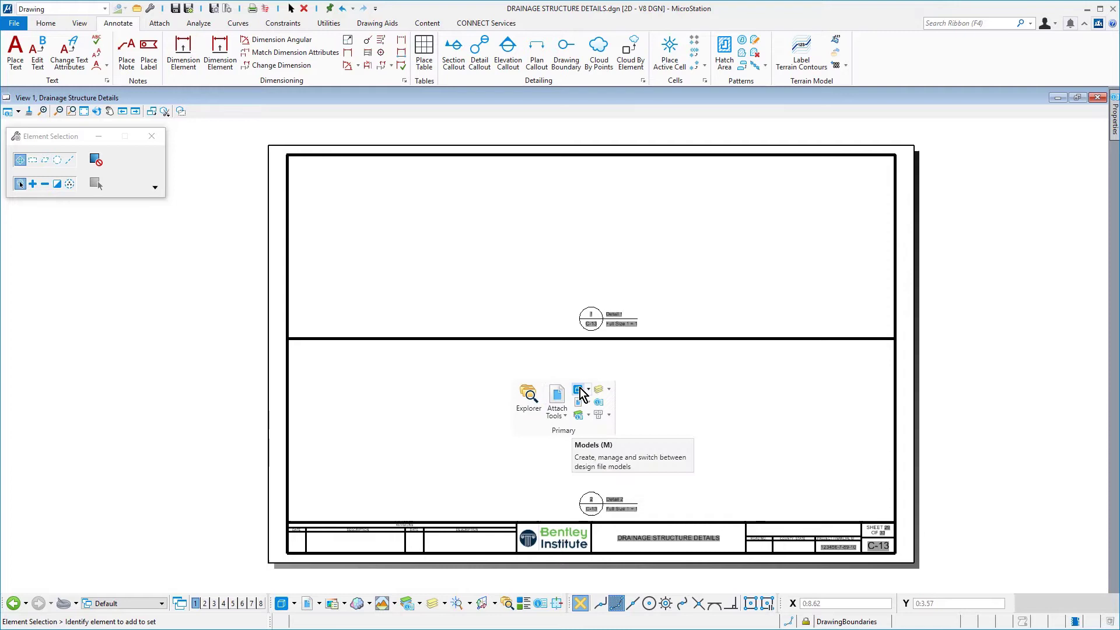
left_click(580, 390)
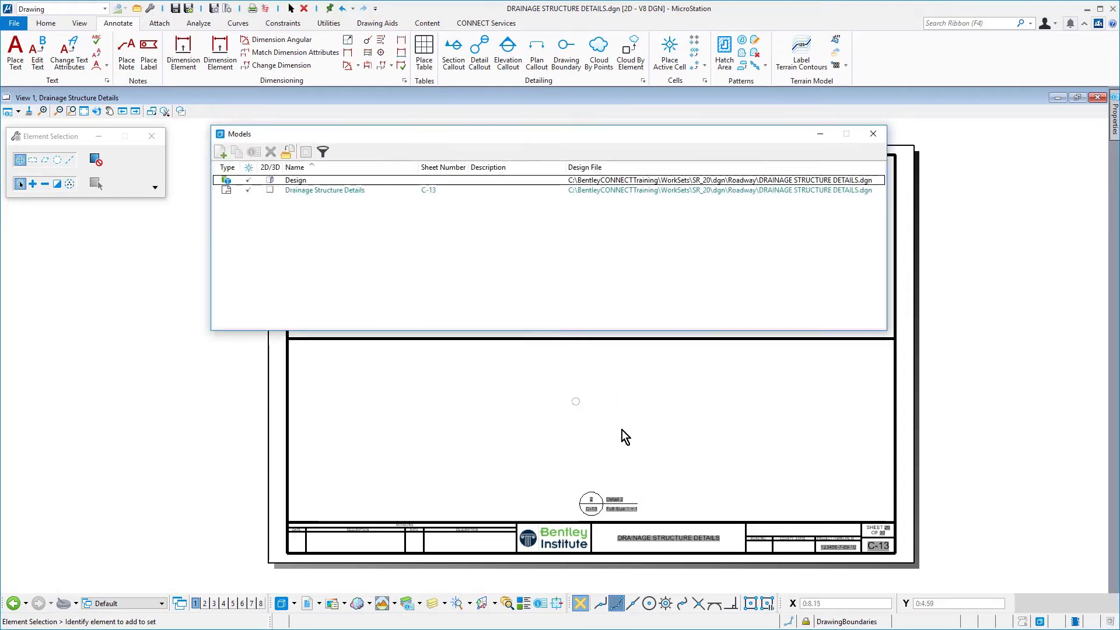
left_click(321, 181)
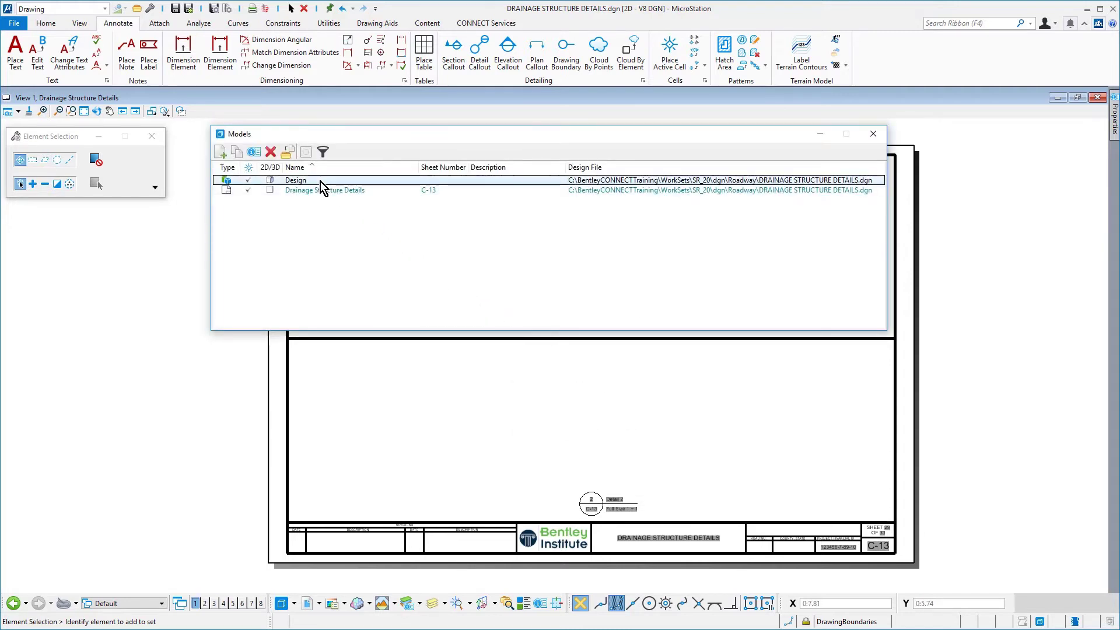
double_click(321, 181)
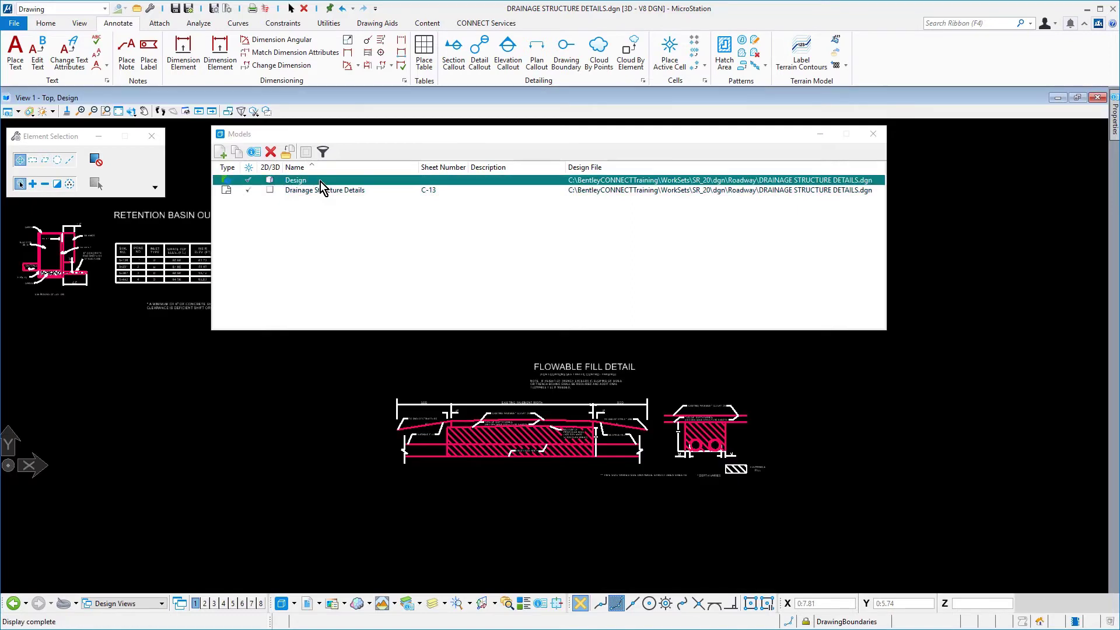
left_click(874, 135)
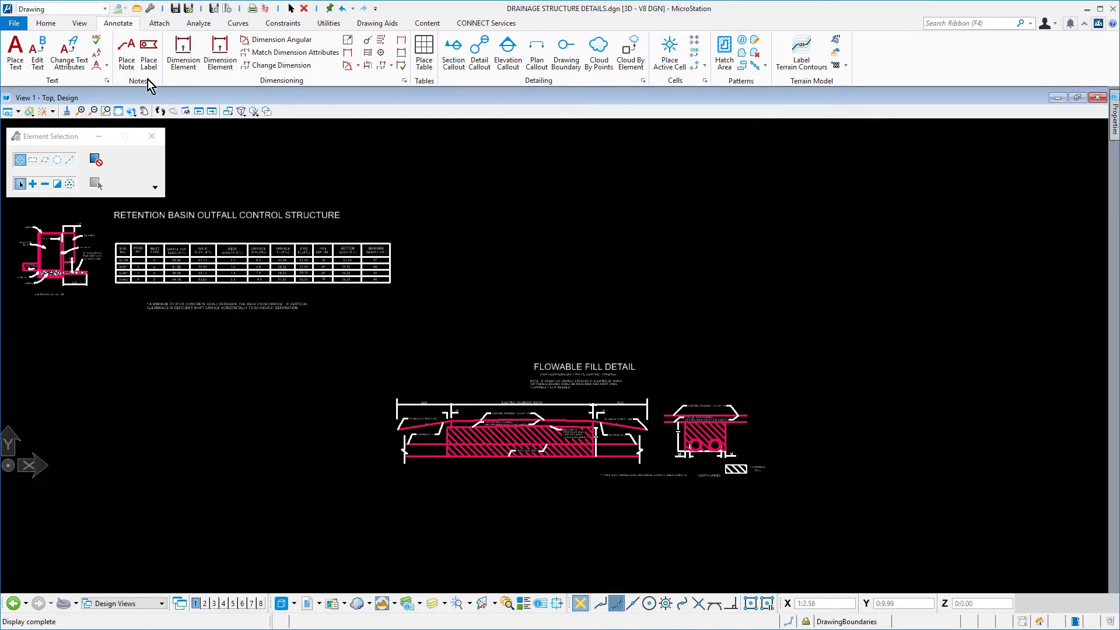
left_click(43, 25)
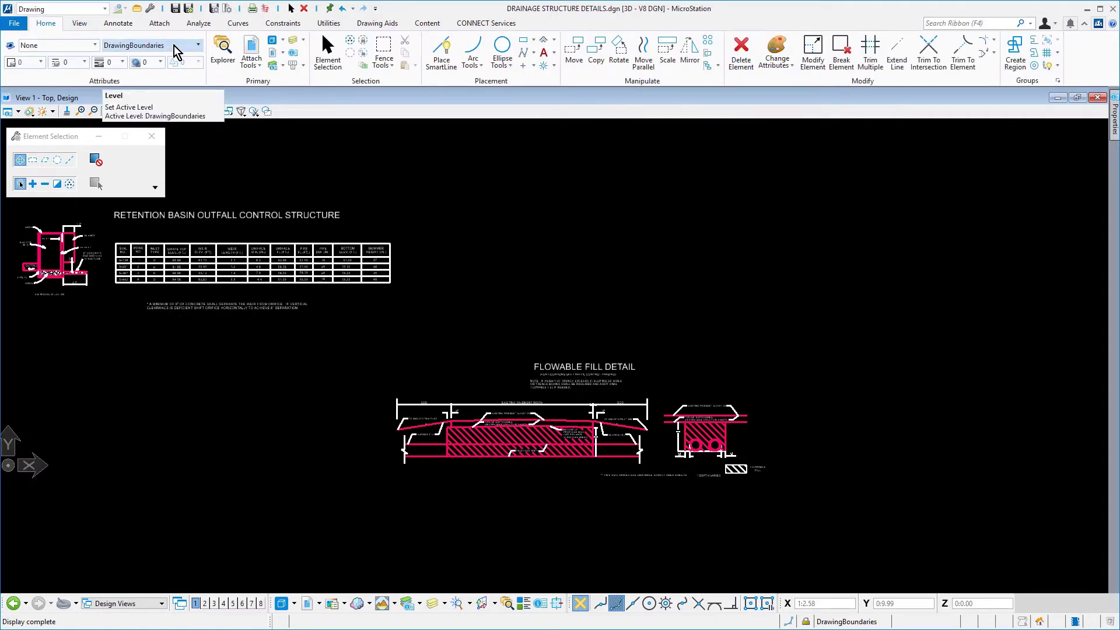
left_click(81, 24)
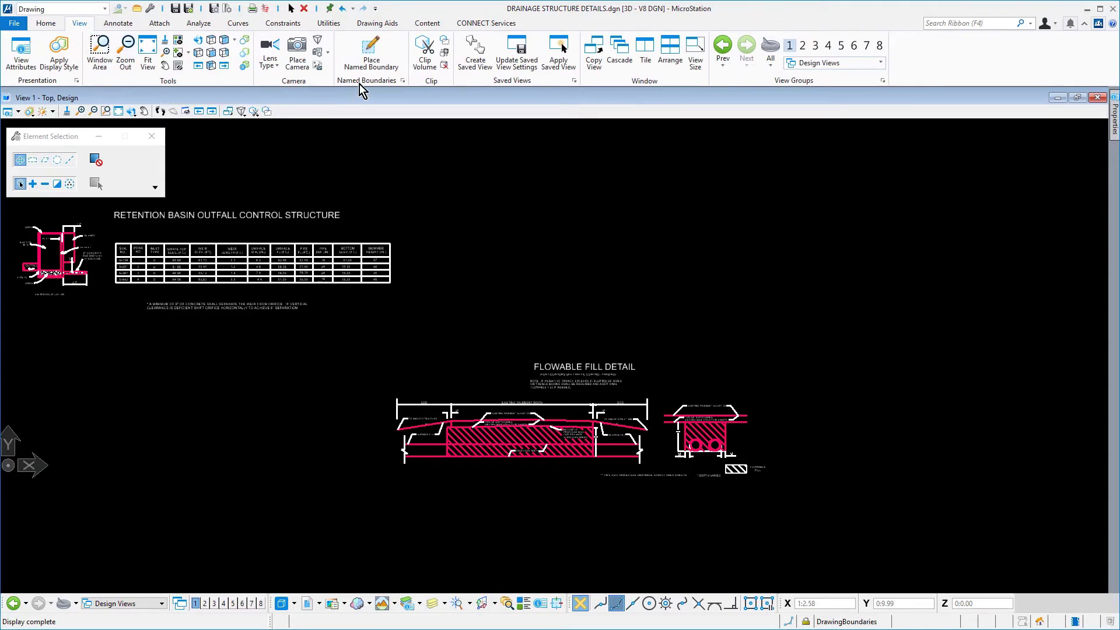
Start Place Named Boundary with the name 'Rentention Basin Outfall Control Structure'
left_click(370, 61)
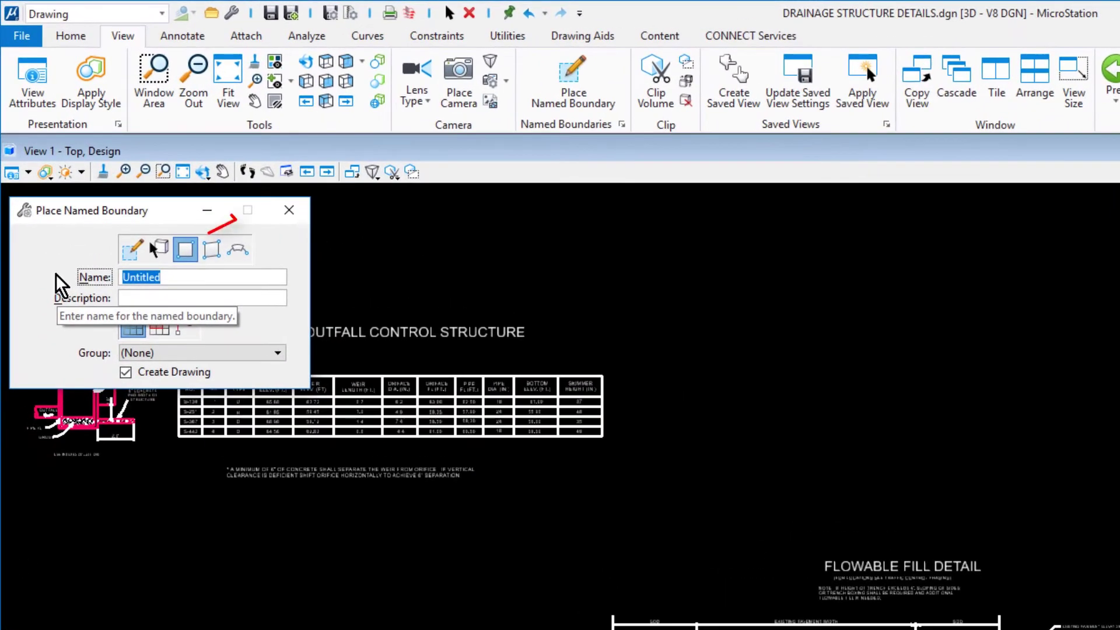
type("Re")
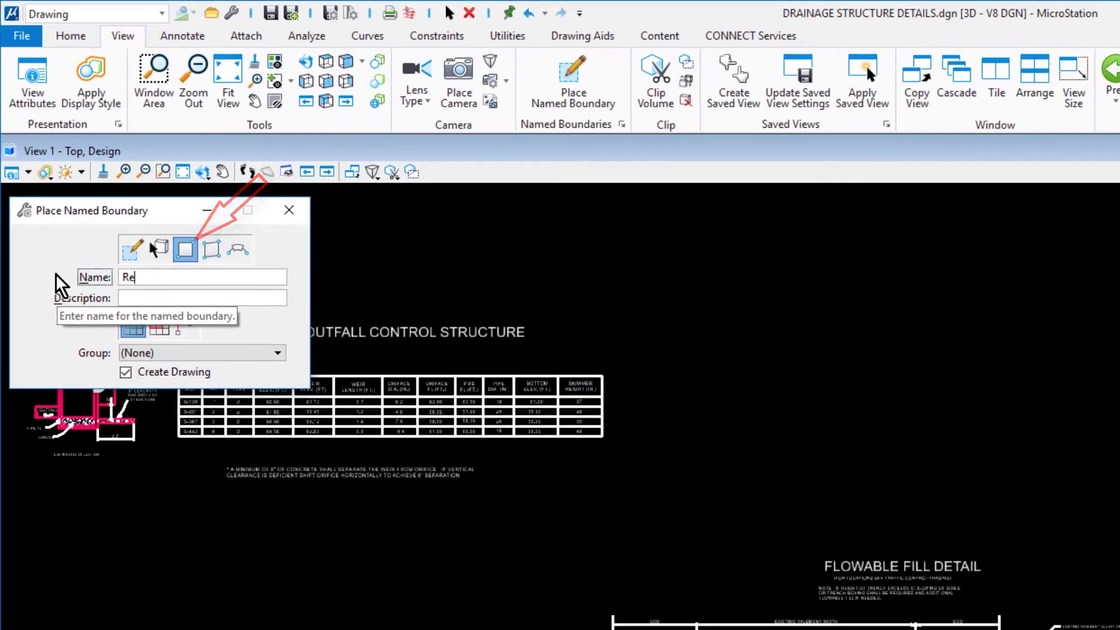
type("ntention Basin Outfall")
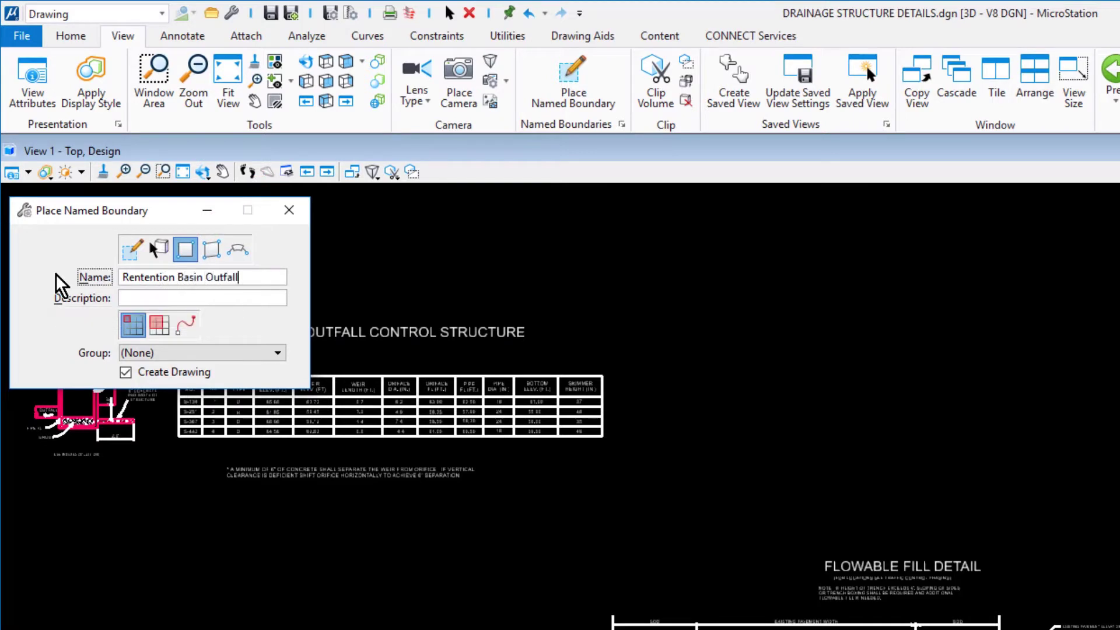
type(" Control Structure")
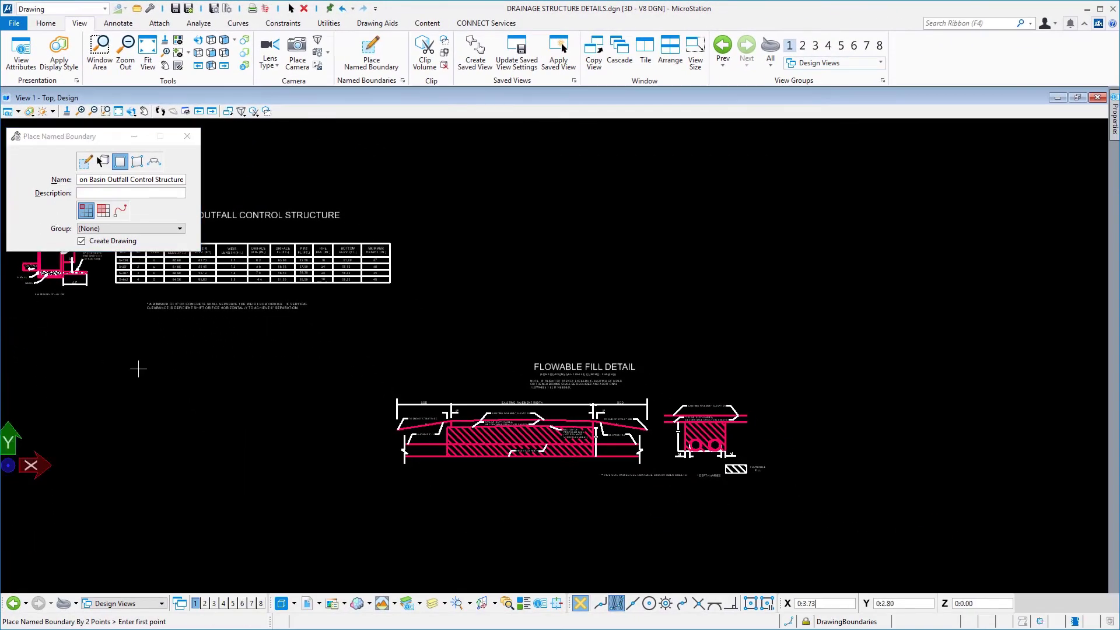
Draw and accept the named boundary enclosing the Retention Basin detail
middle_click_drag(137, 368, 403, 365)
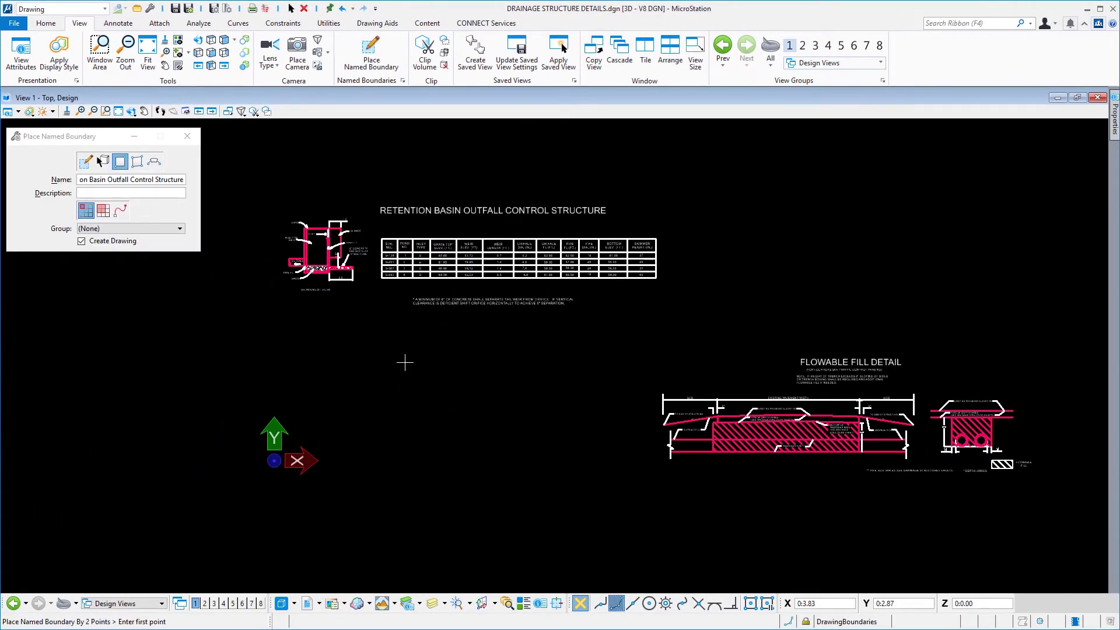
left_click(225, 172)
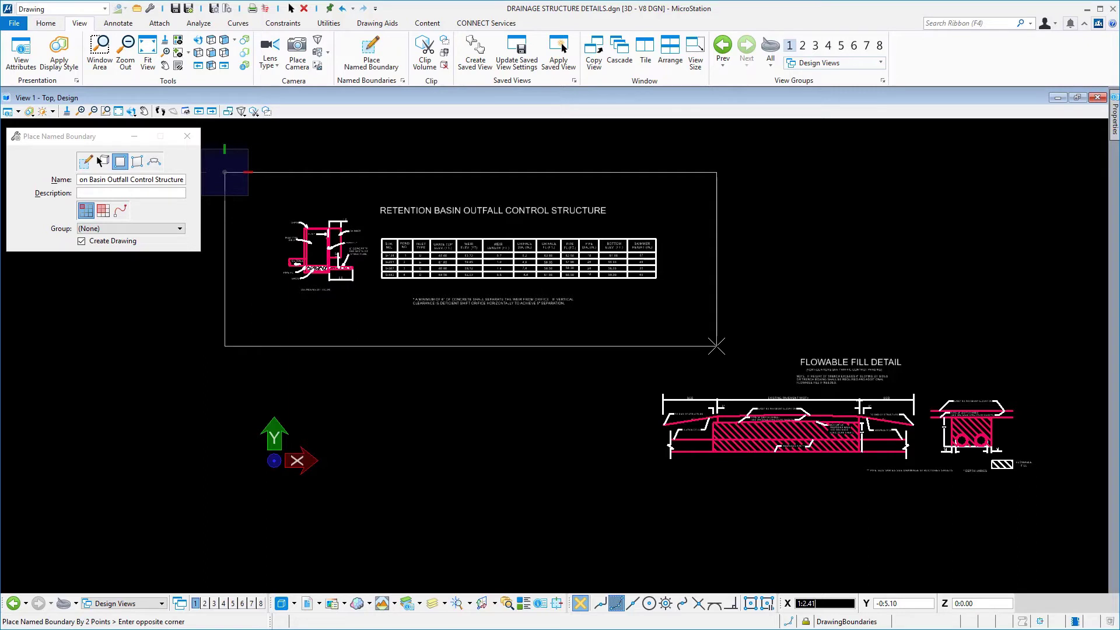
left_click(716, 346)
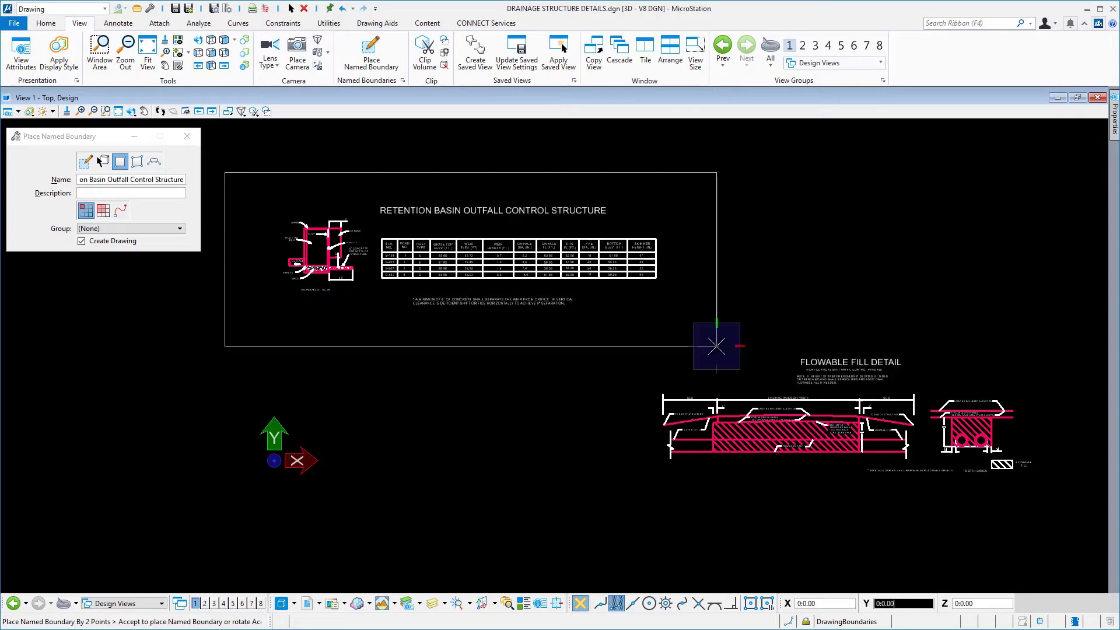
left_click(764, 317)
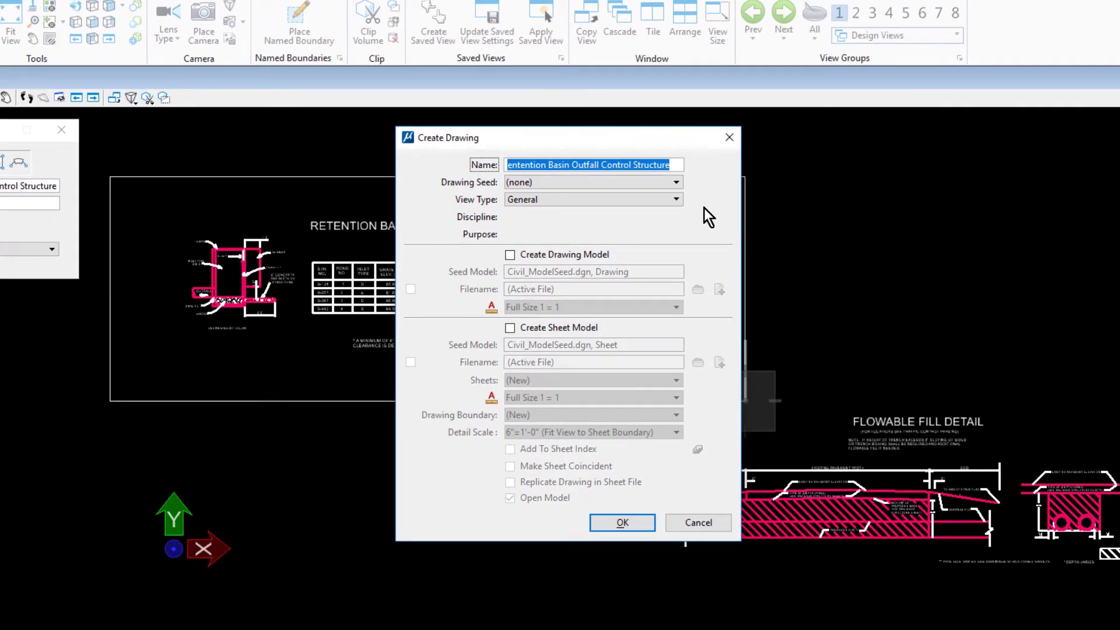
Set the drawing to Detail view type, ViewsDetail_2D_SheetOnly seed, on the Drainage Structure Details sheet
left_click(661, 198)
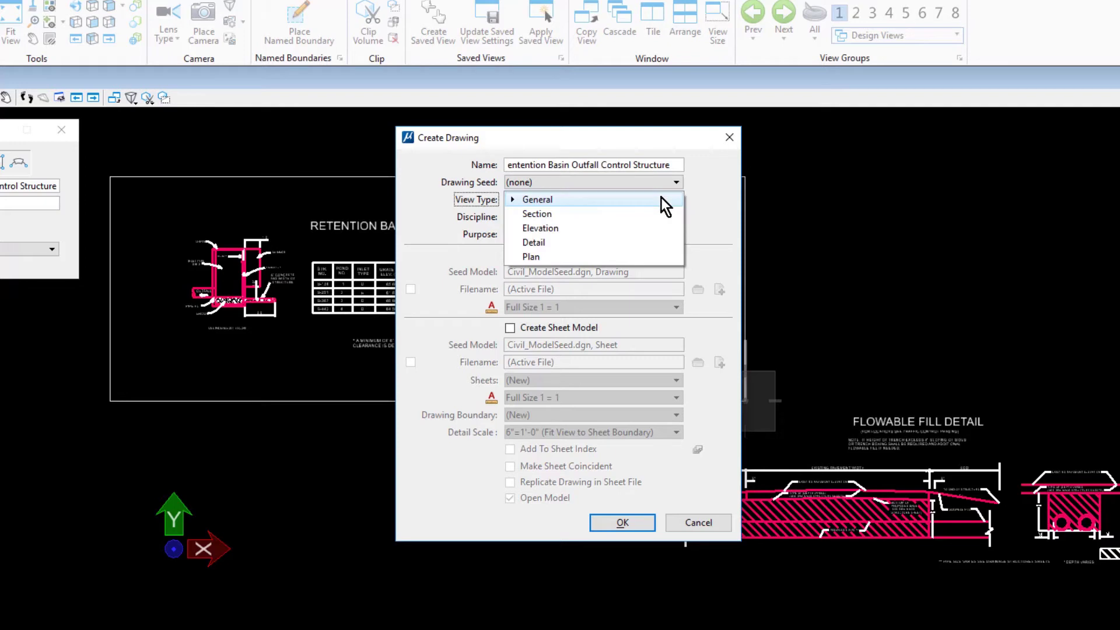
left_click(645, 239)
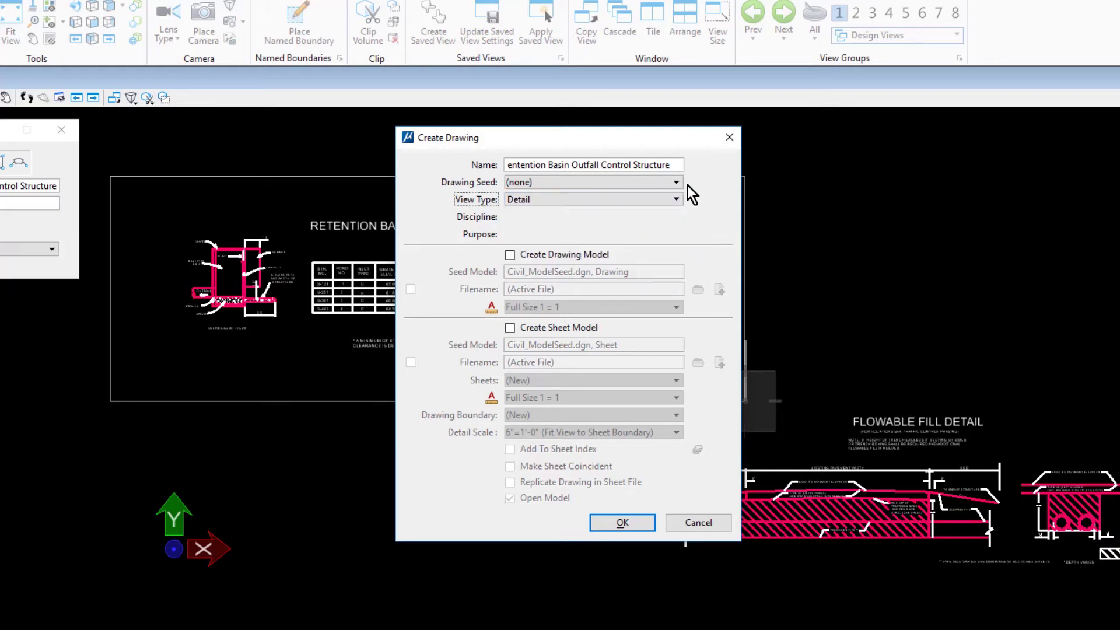
left_click(645, 181)
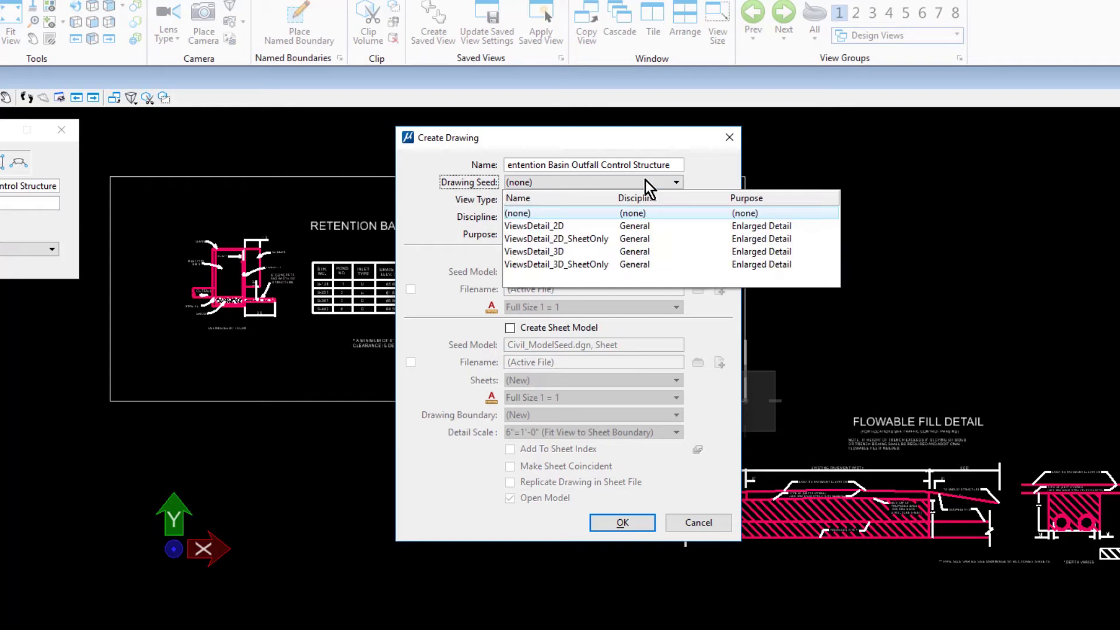
left_click(607, 239)
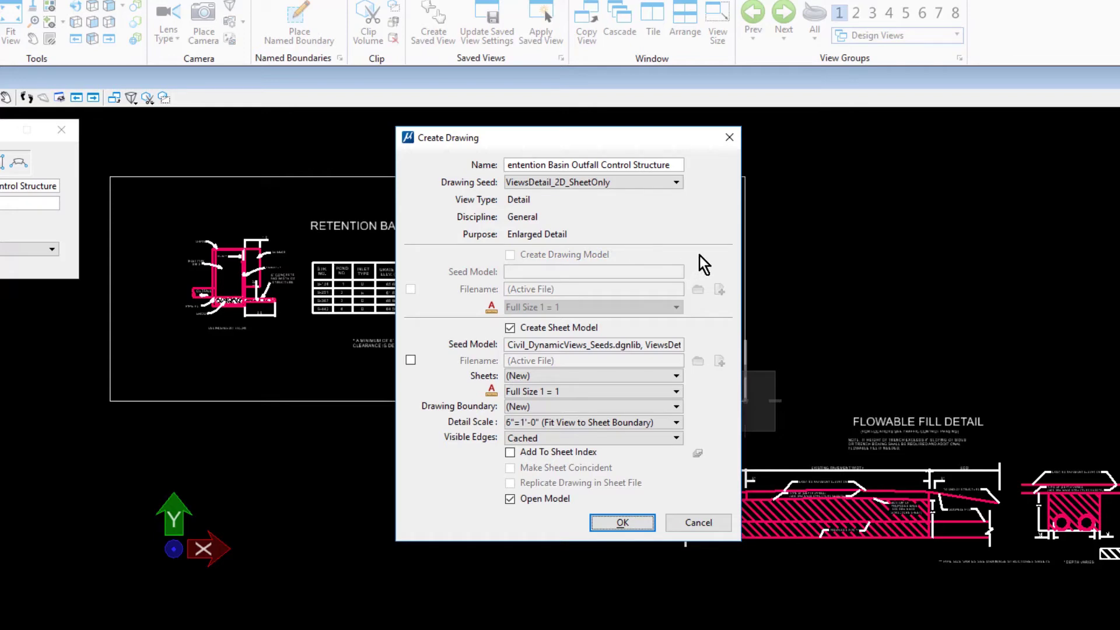
left_click(654, 376)
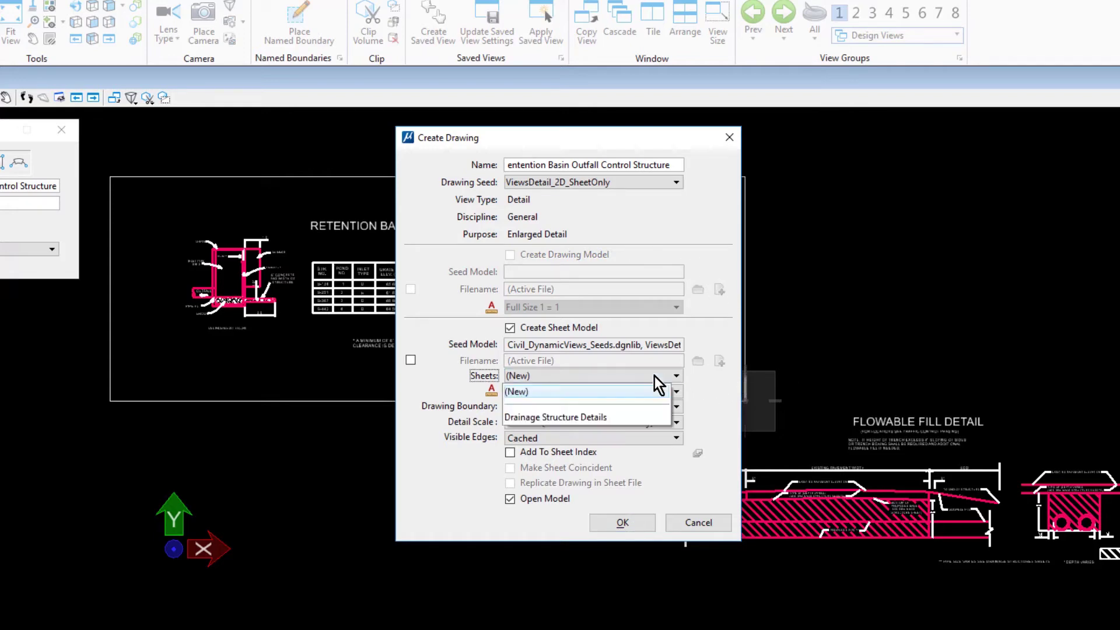
left_click(636, 415)
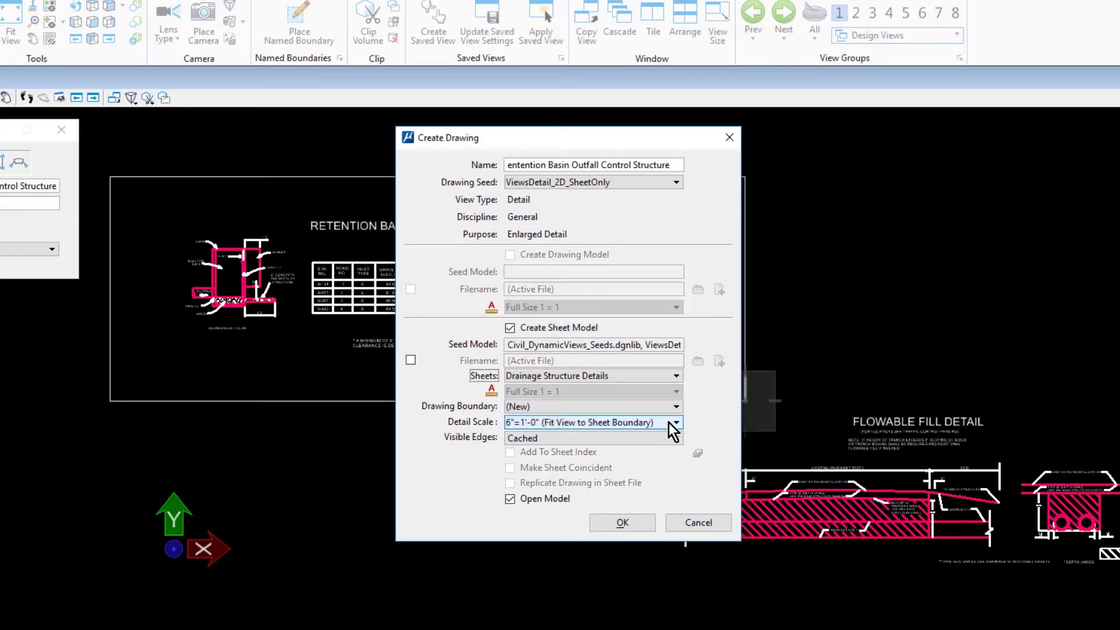
Use boundary Detail 1, Full Size 1 = 1, Dynamic visible edges, and create the drawing
left_click(666, 409)
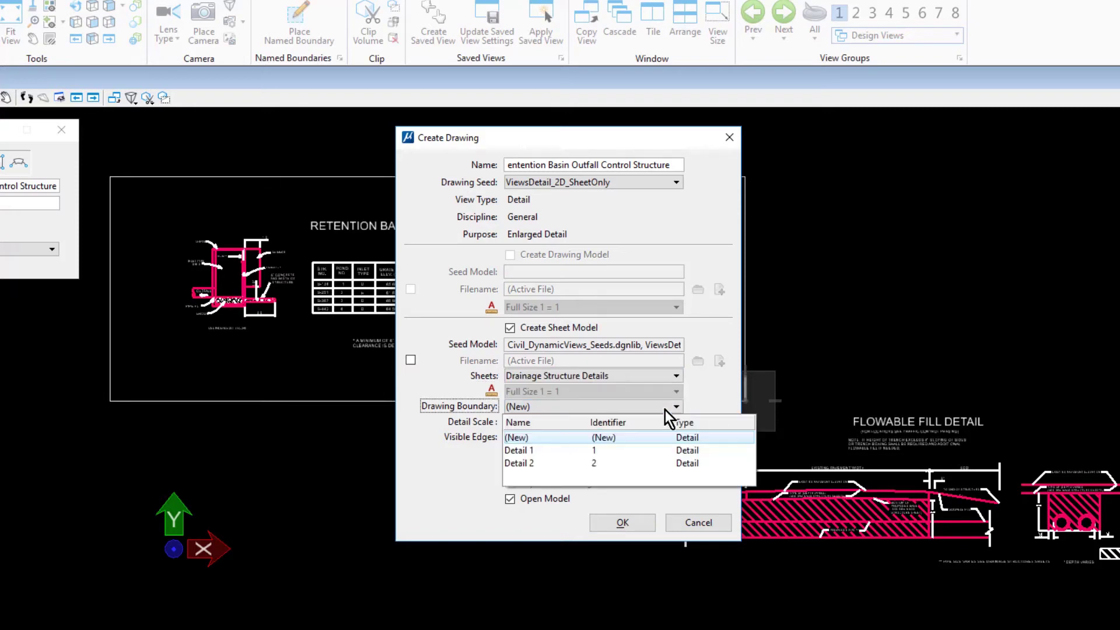
left_click(576, 450)
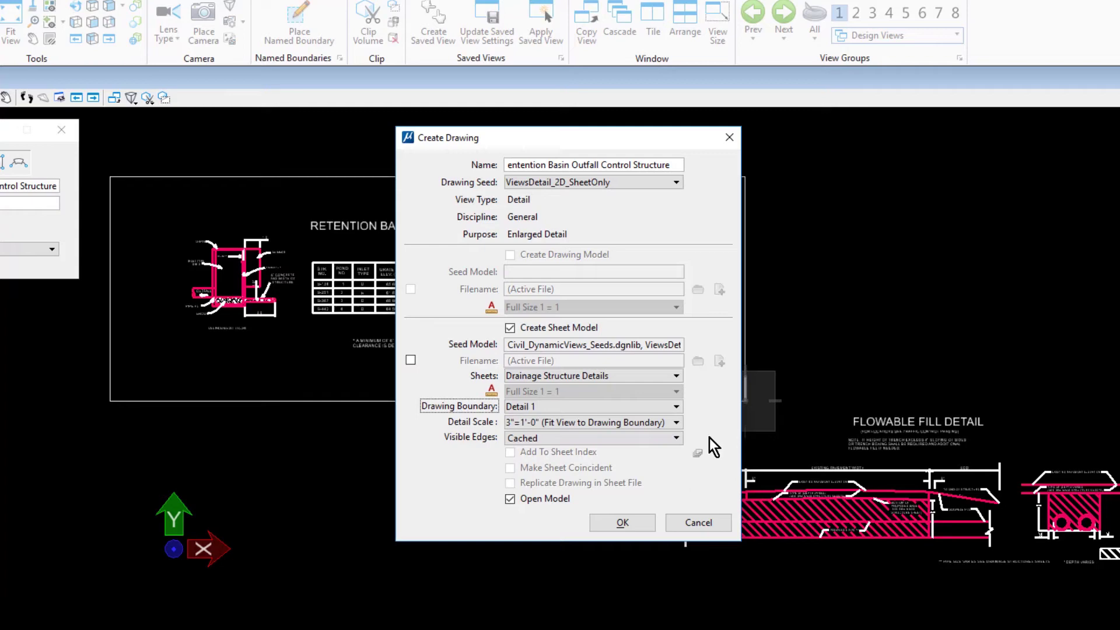
left_click(645, 419)
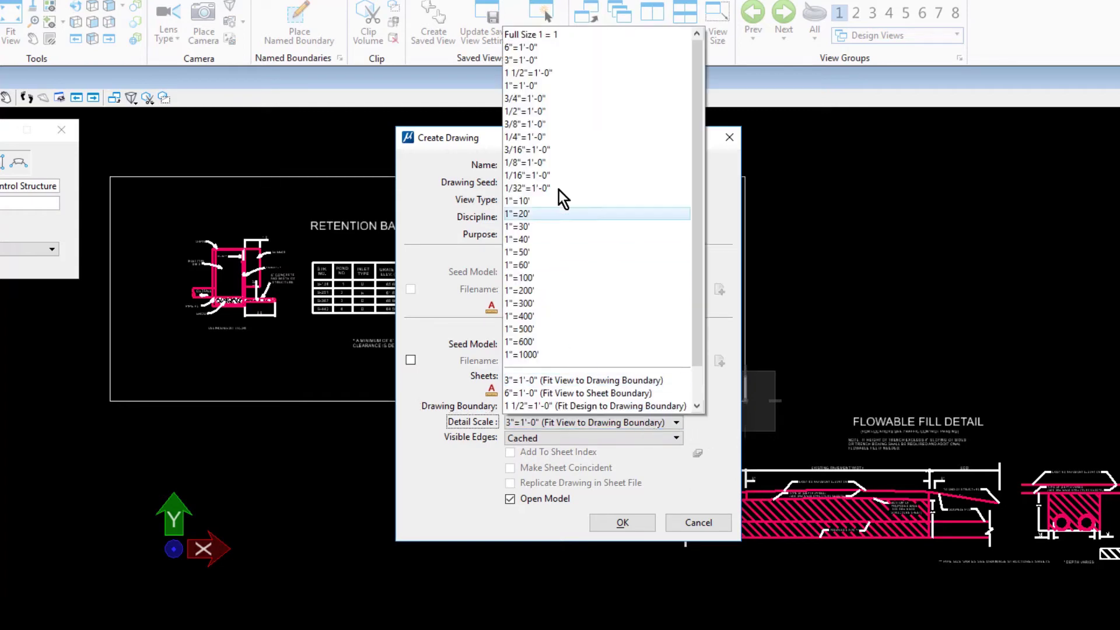
left_click(583, 37)
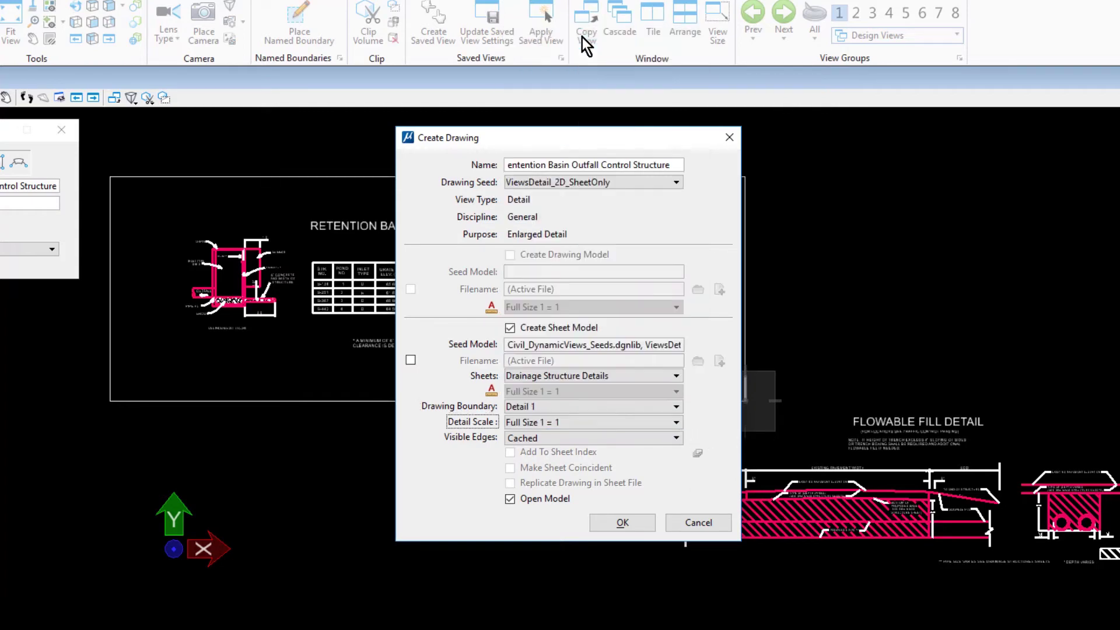
left_click(637, 437)
left_click(587, 421)
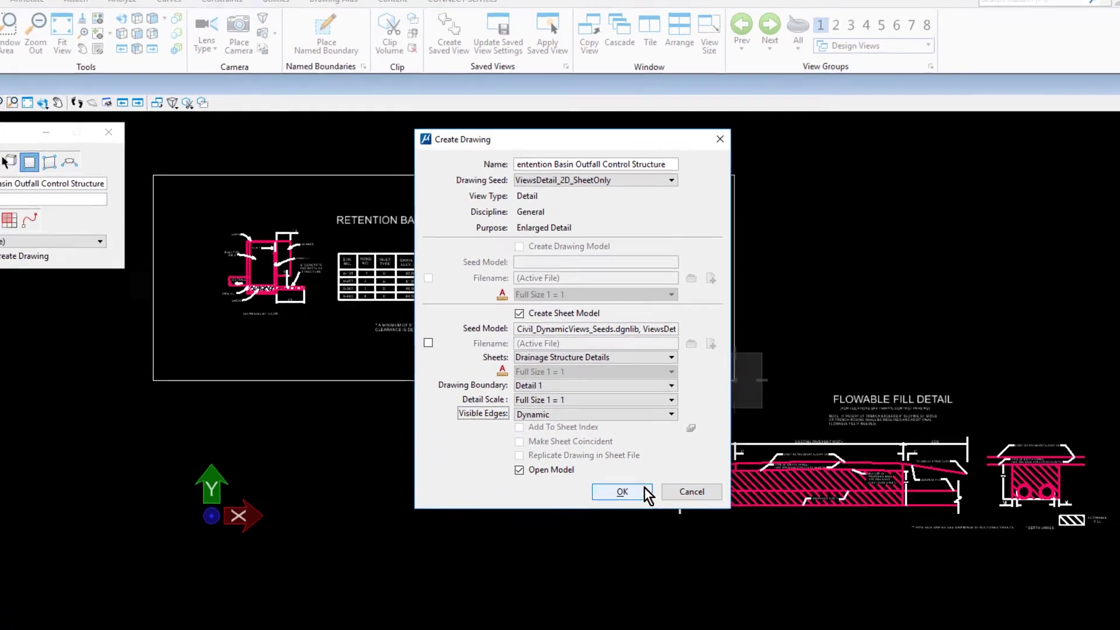
left_click(645, 489)
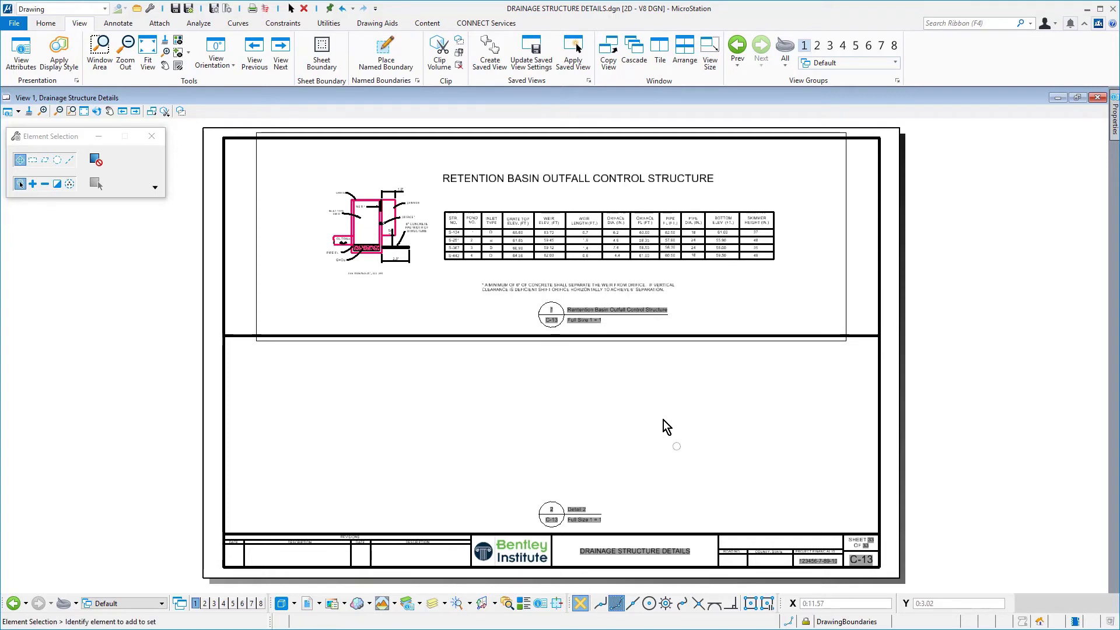
Back in the Design model, enclose the Flowable Fill detail in a boundary named 'Flowable Fill Detail'
left_click(13, 604)
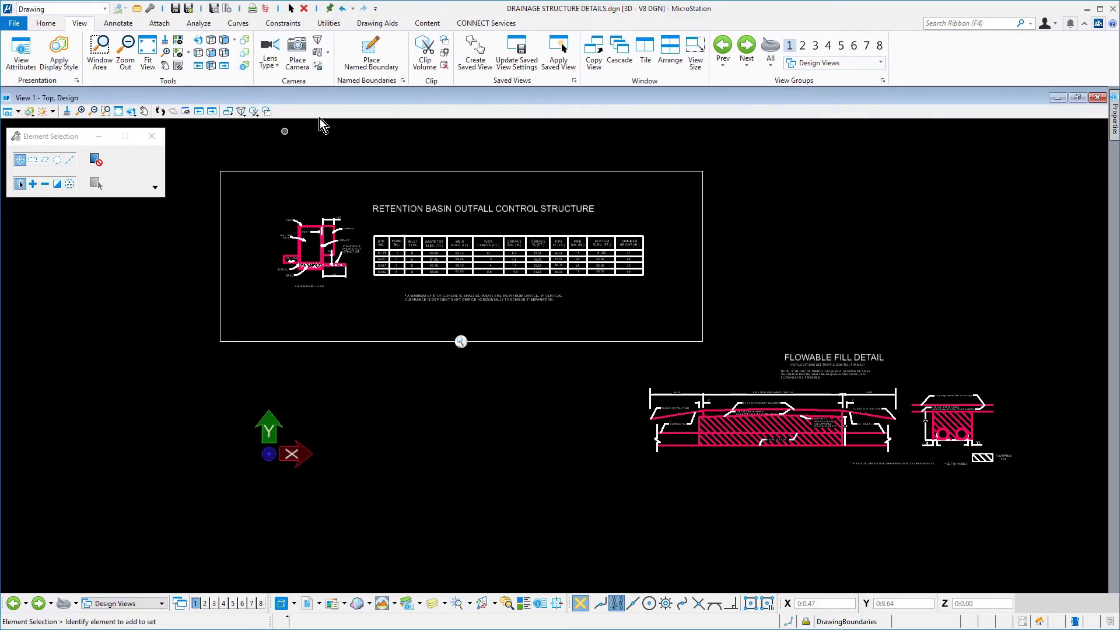
left_click(372, 56)
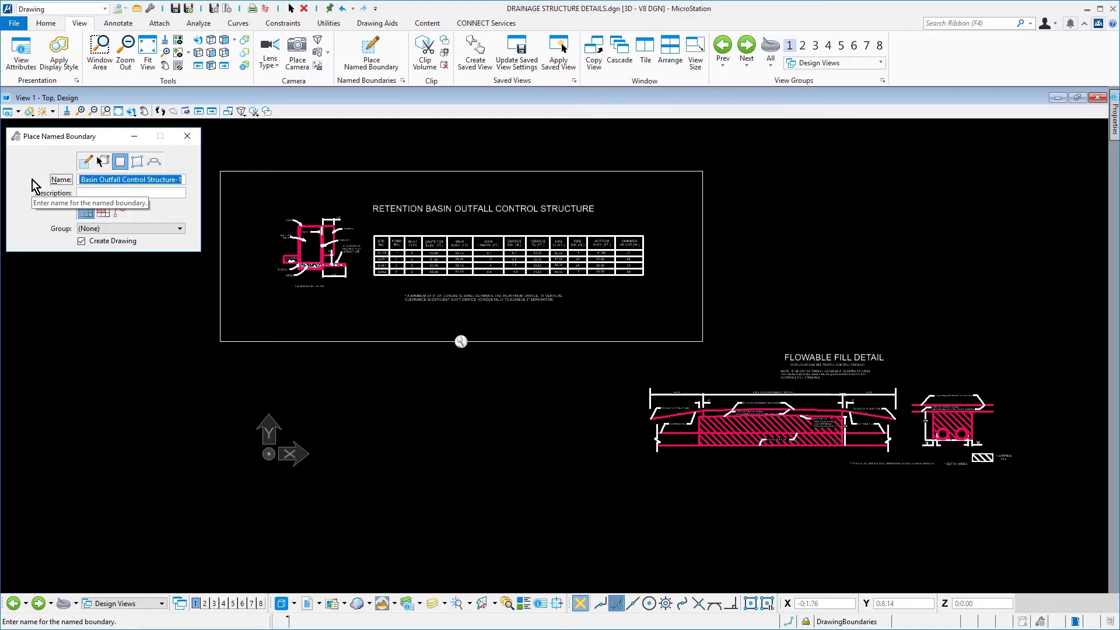
type("Flowable Fill Detail")
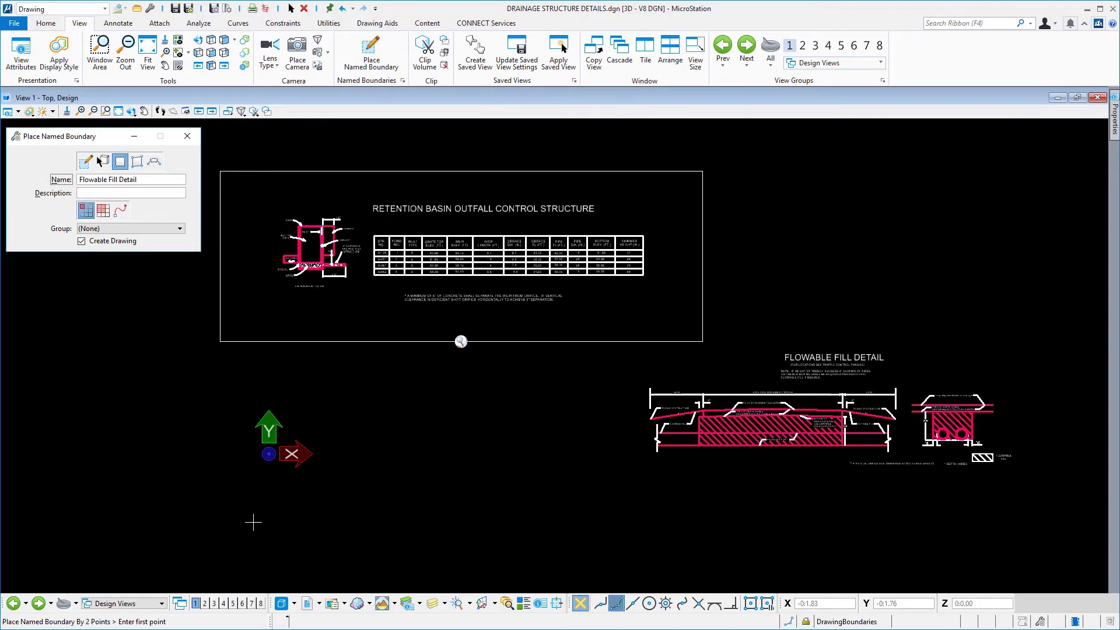
left_click(618, 344)
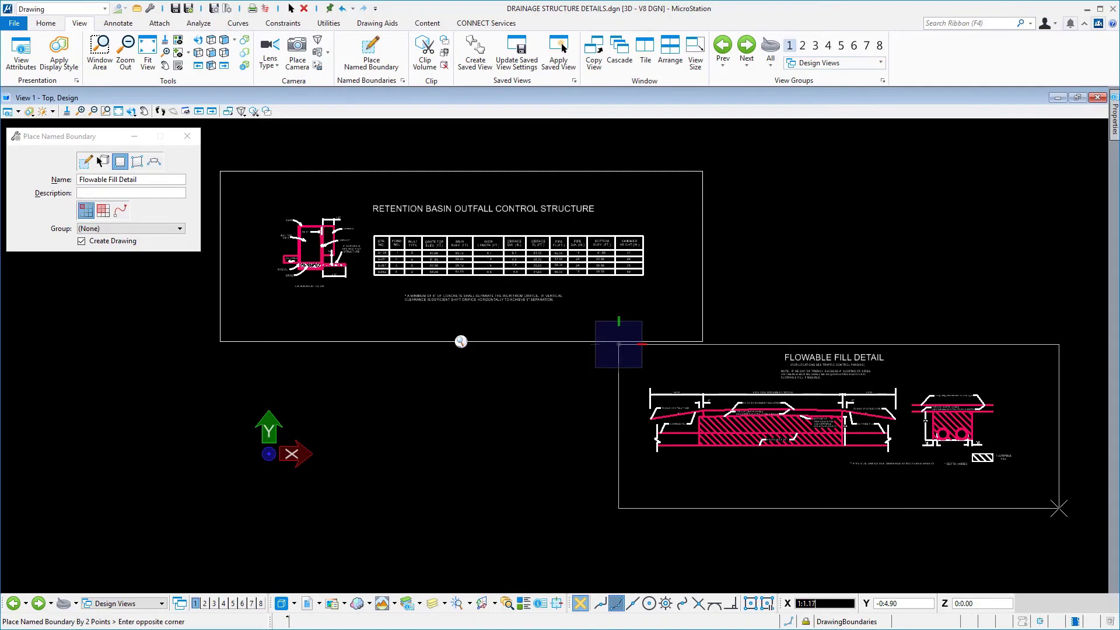
left_click(1059, 509)
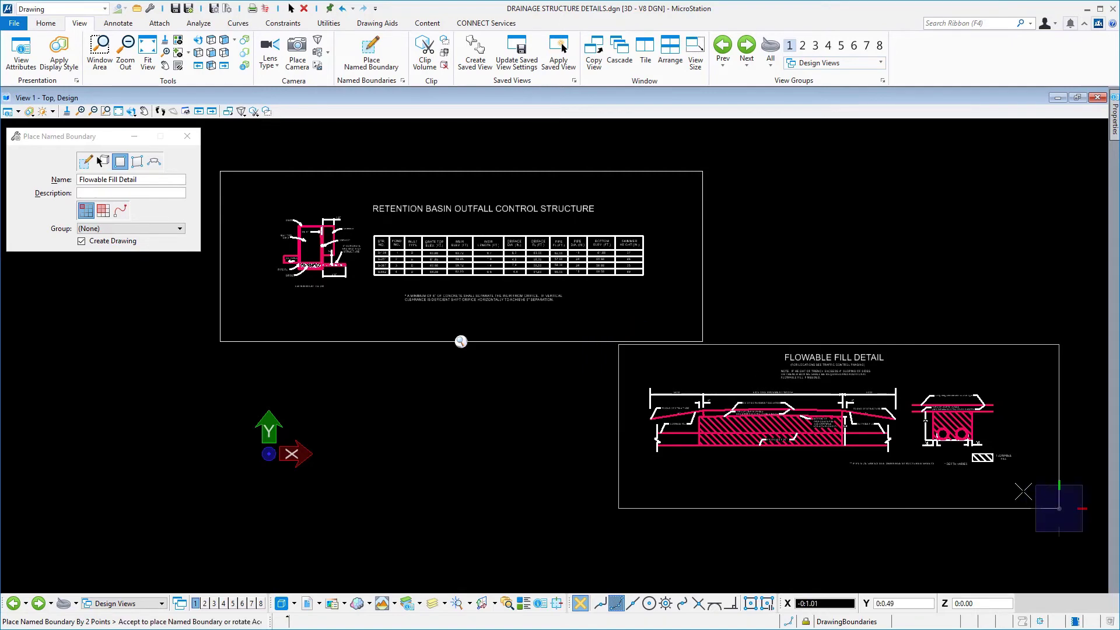
left_click(1023, 492)
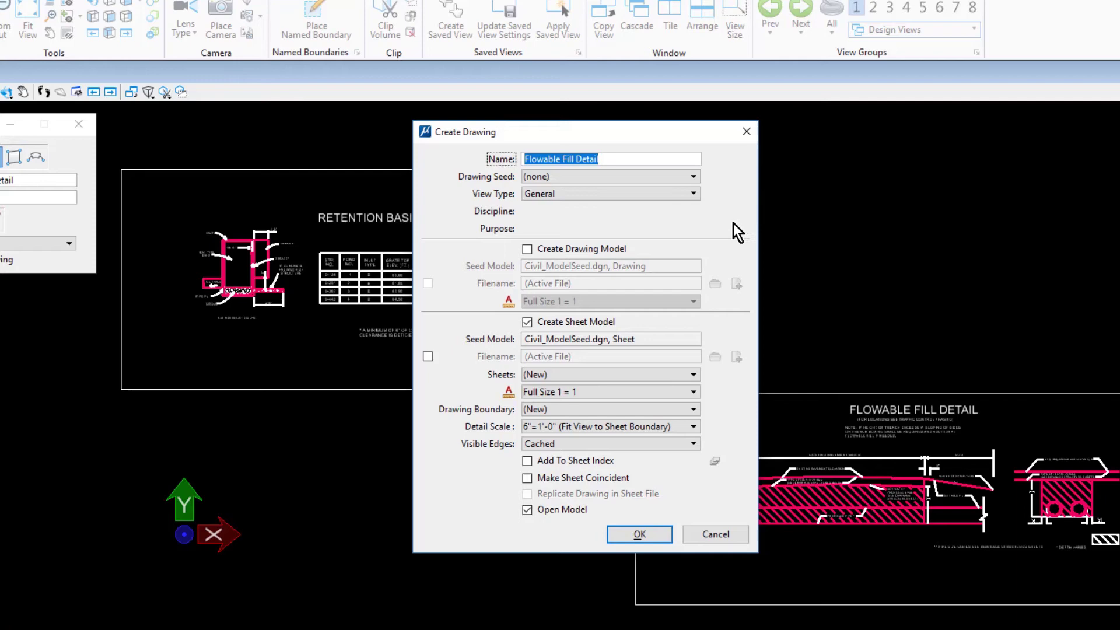
Set the drawing to Detail view type, ViewsDetail_2D_SheetOnly seed, on the Drainage Structure Details sheet
left_click(673, 193)
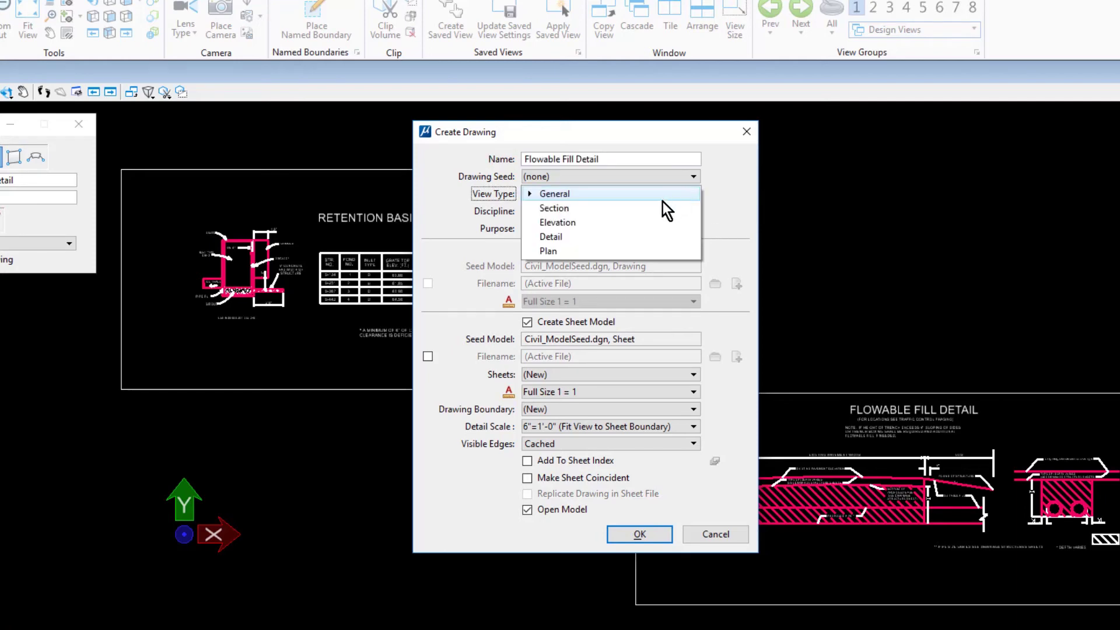
left_click(651, 236)
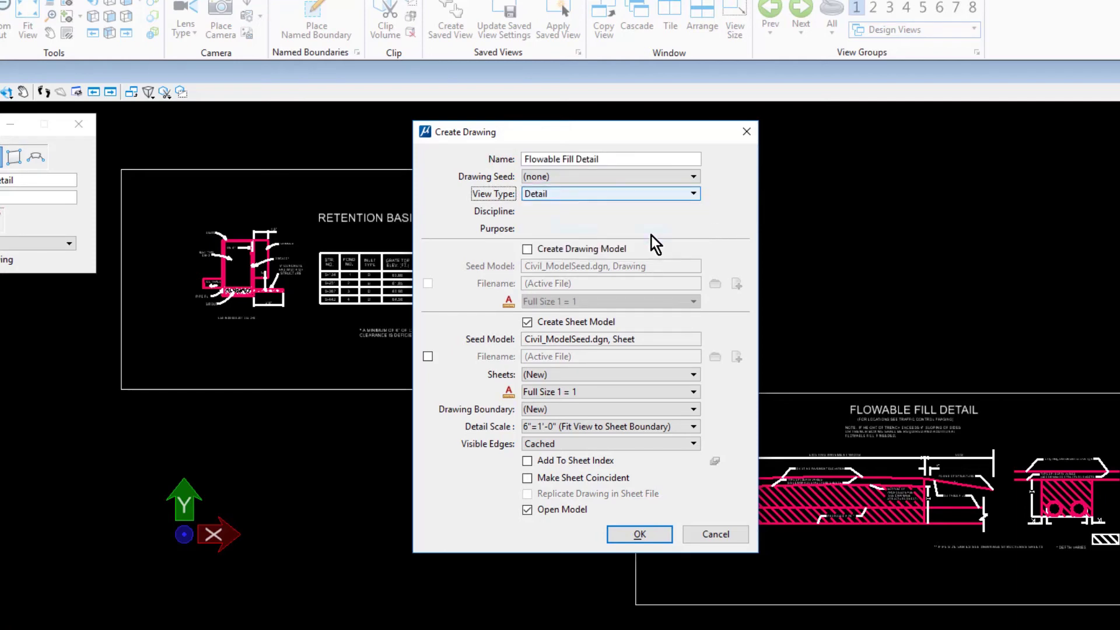
left_click(654, 178)
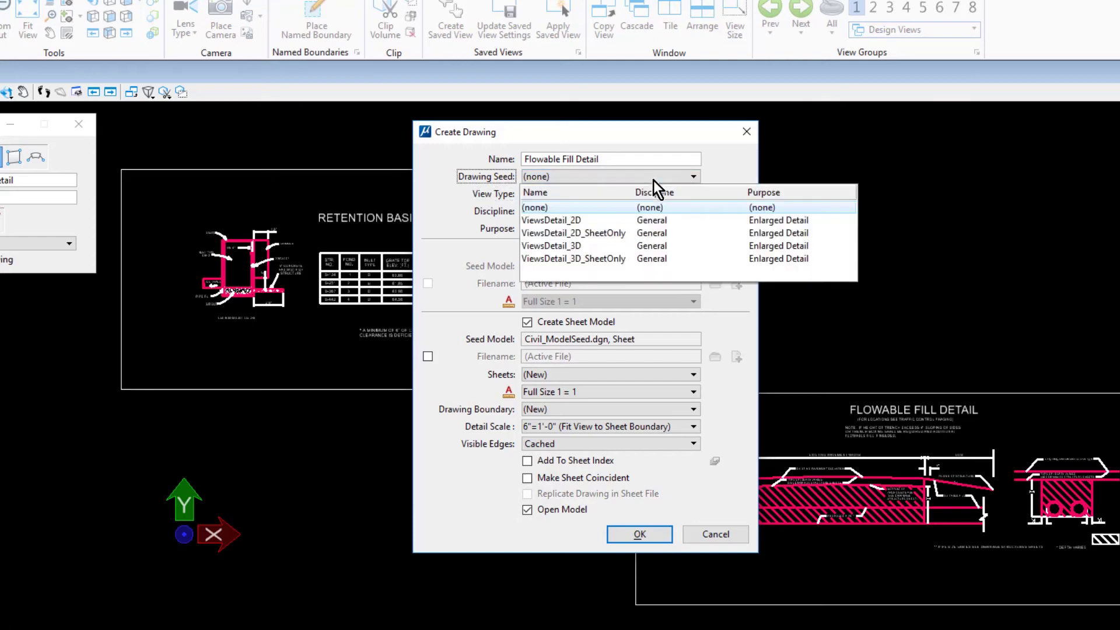
left_click(626, 233)
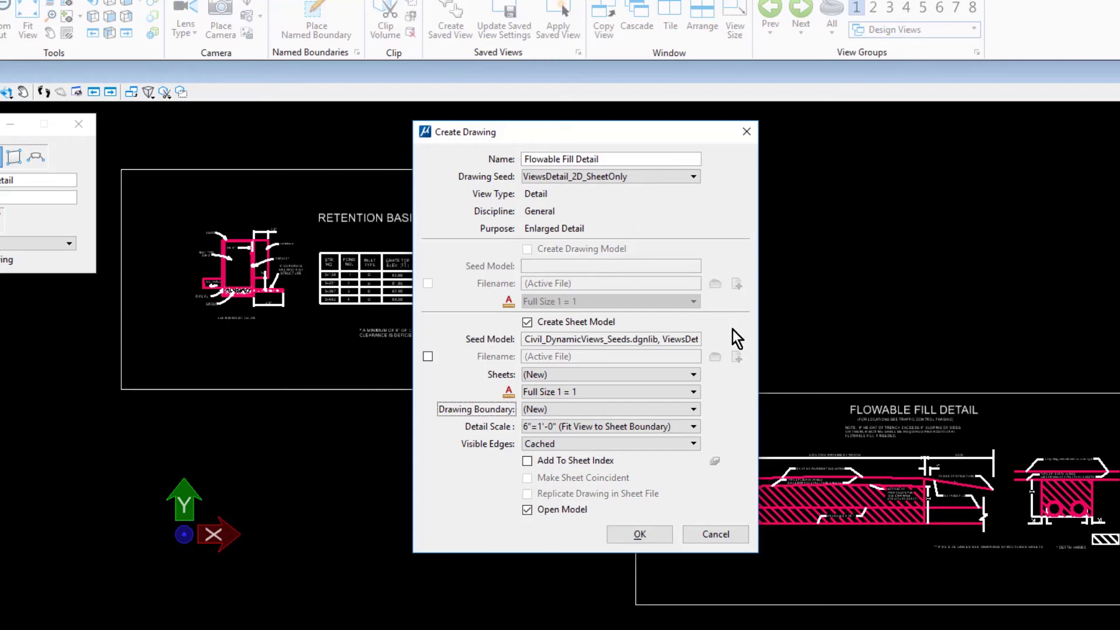
left_click(671, 374)
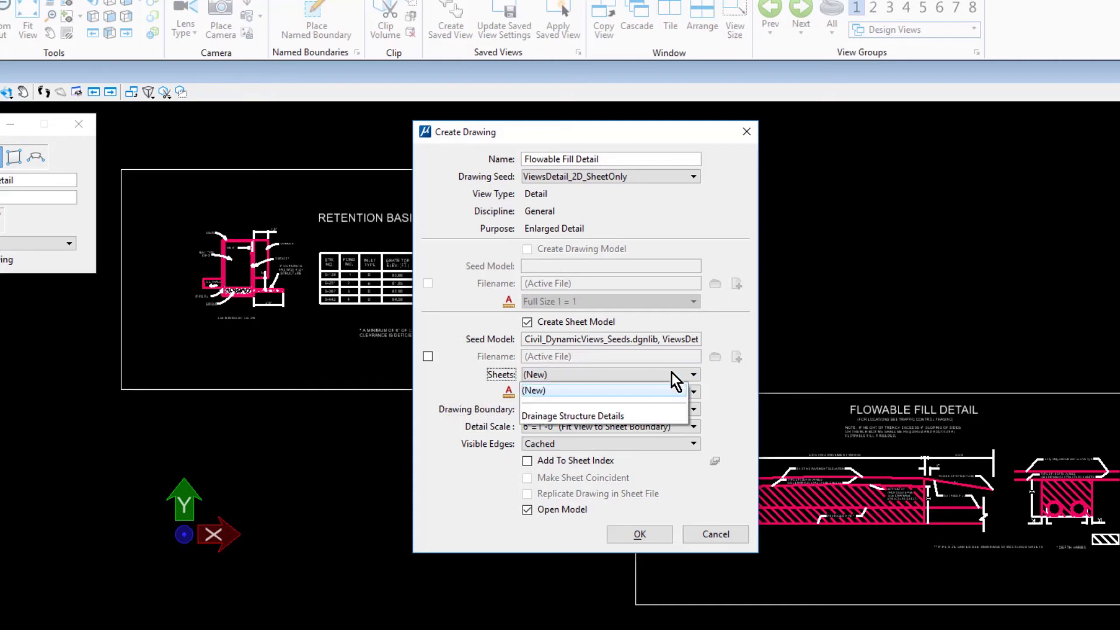
left_click(643, 416)
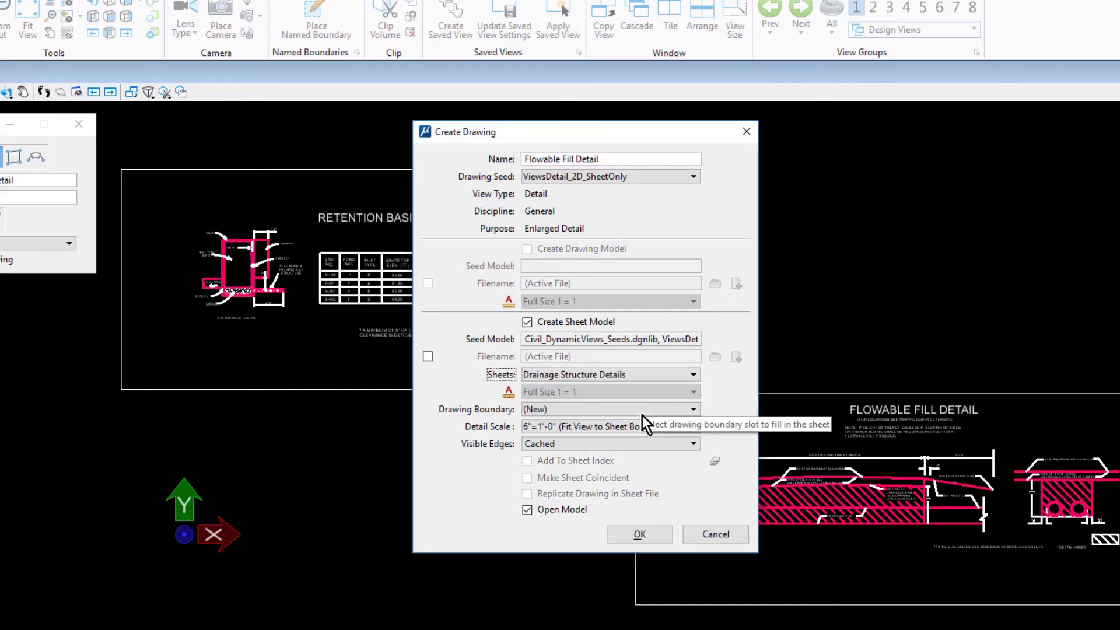
Assign it to boundary Detail 2 at Full Size 1 = 1 with Dynamic visible edges
left_click(642, 414)
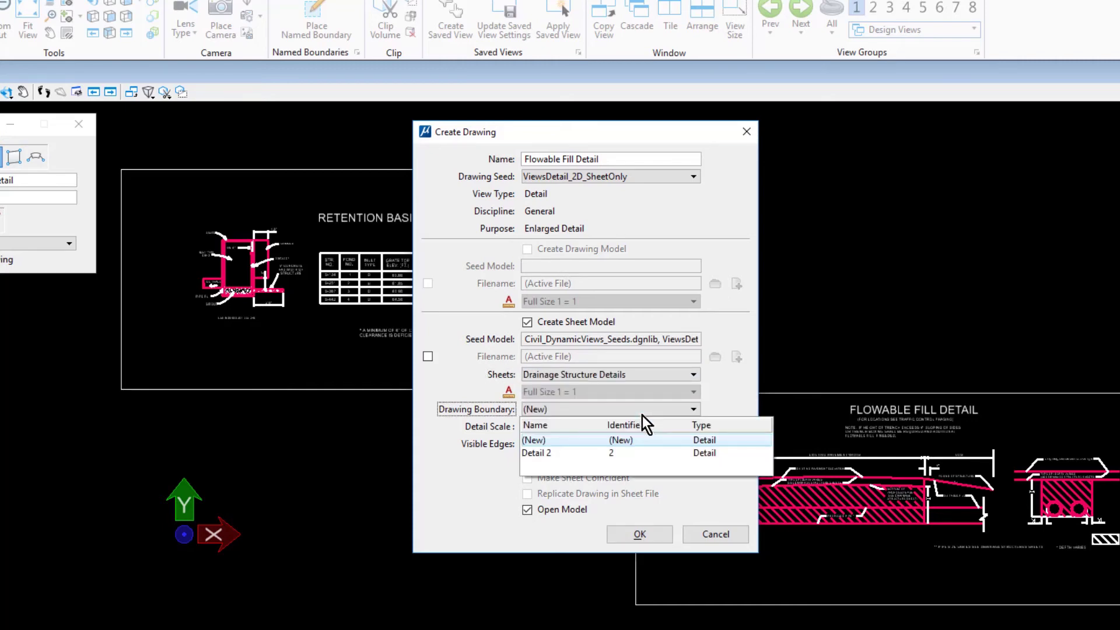
left_click(573, 454)
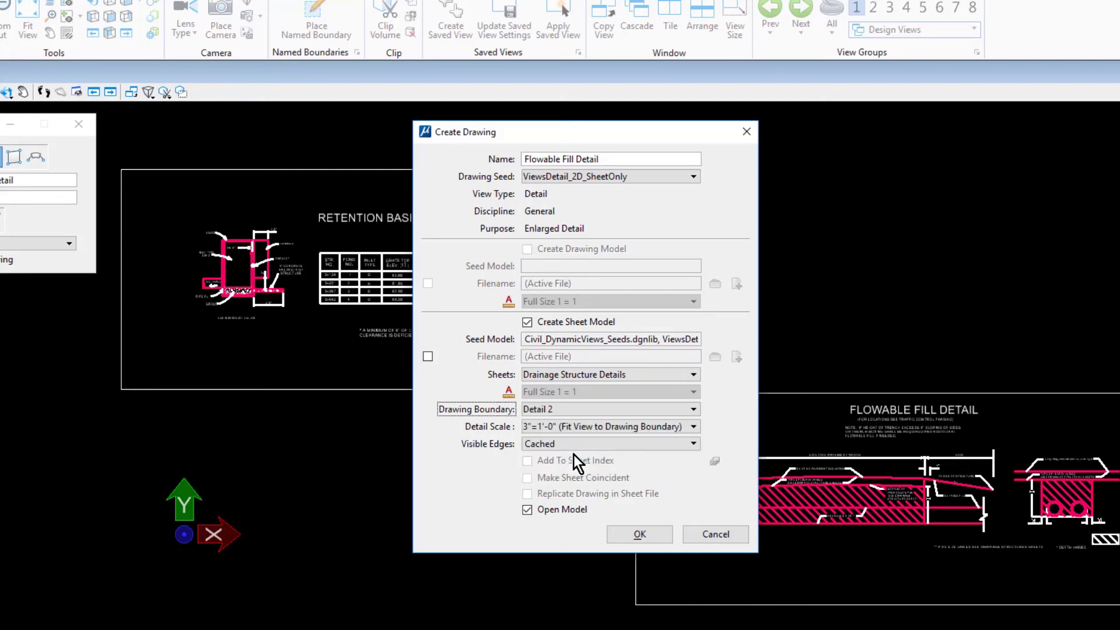
left_click(621, 430)
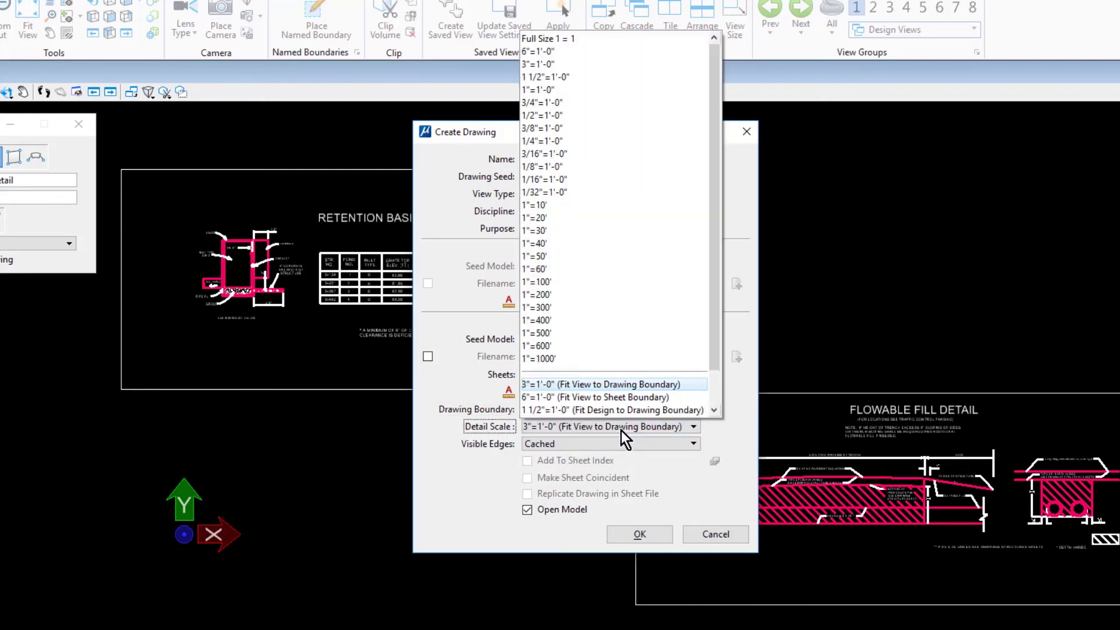
left_click(597, 40)
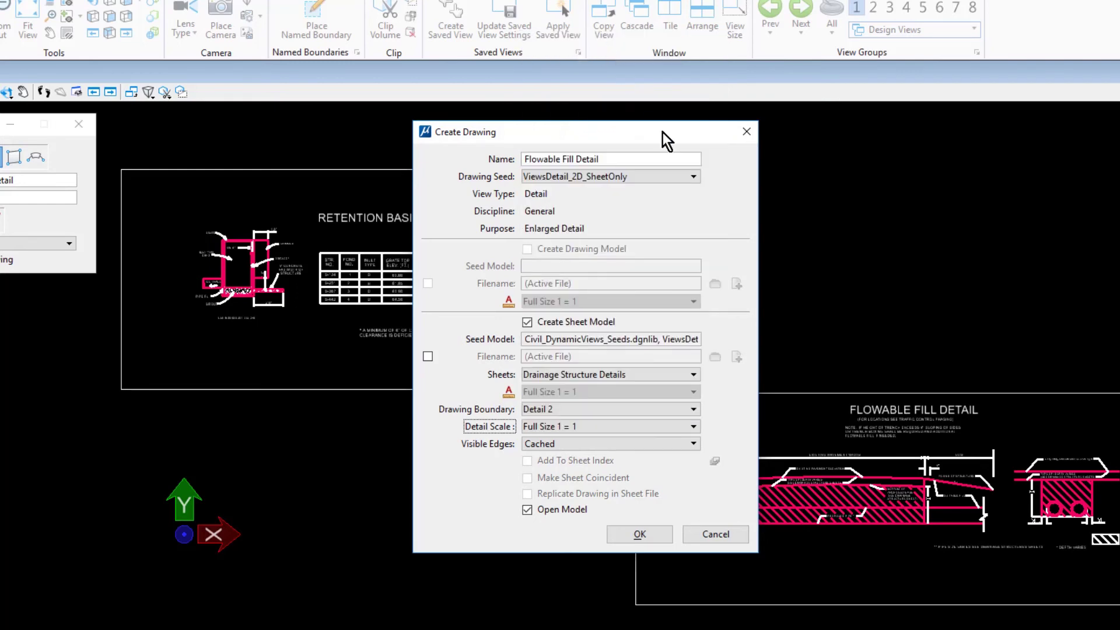
left_click(625, 445)
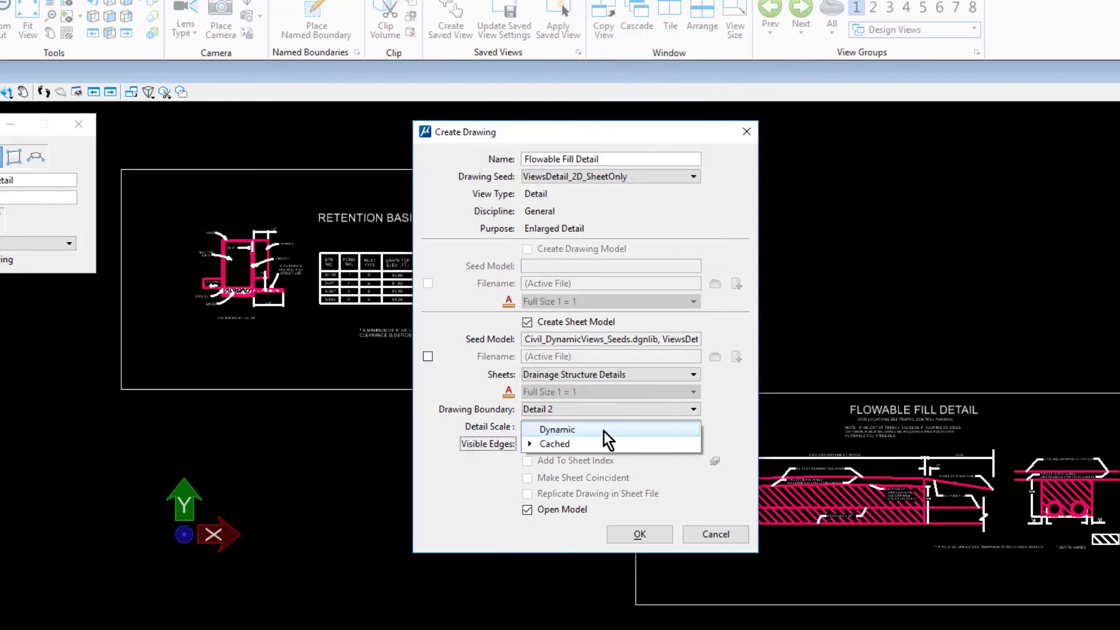
left_click(604, 432)
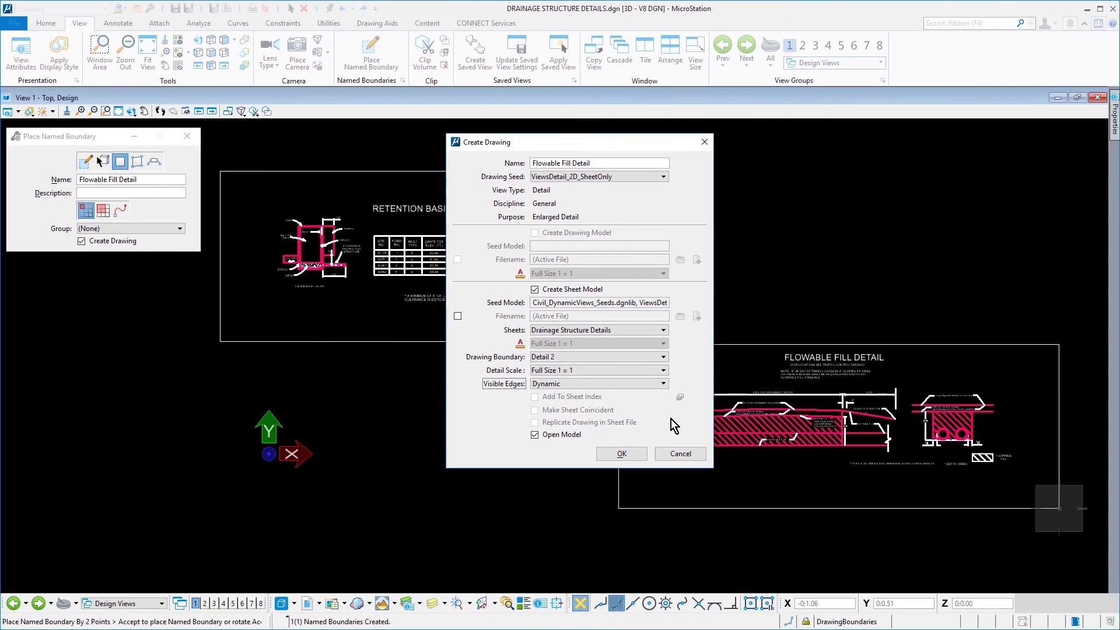
left_click(643, 453)
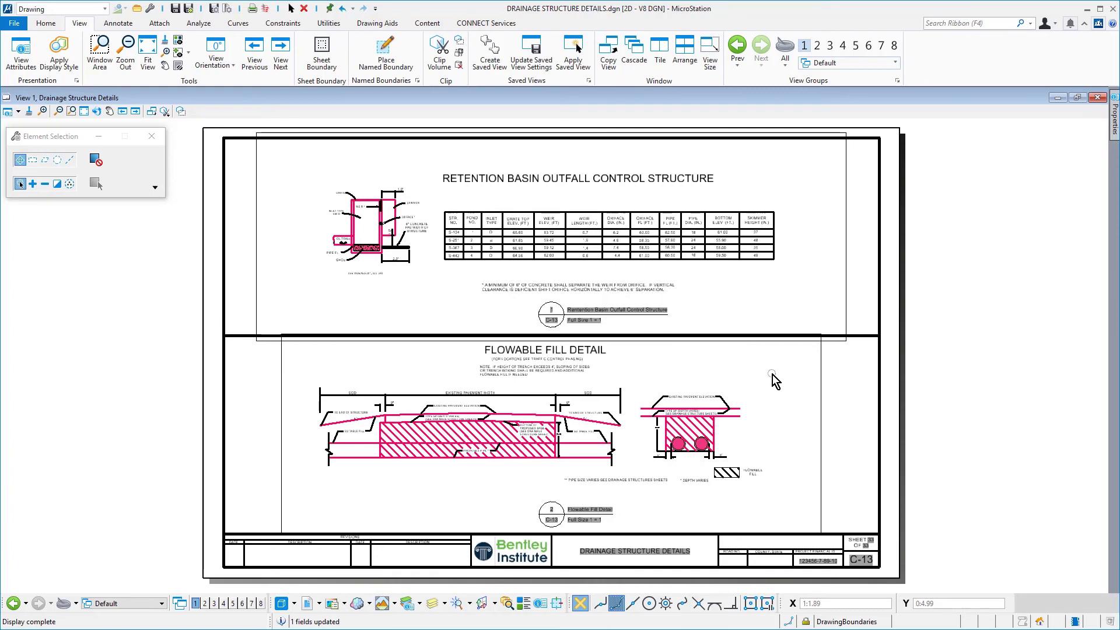
Use Level Off on the Retention Basin and Flowable Fill boundary shapes to hide them
right_click(773, 375)
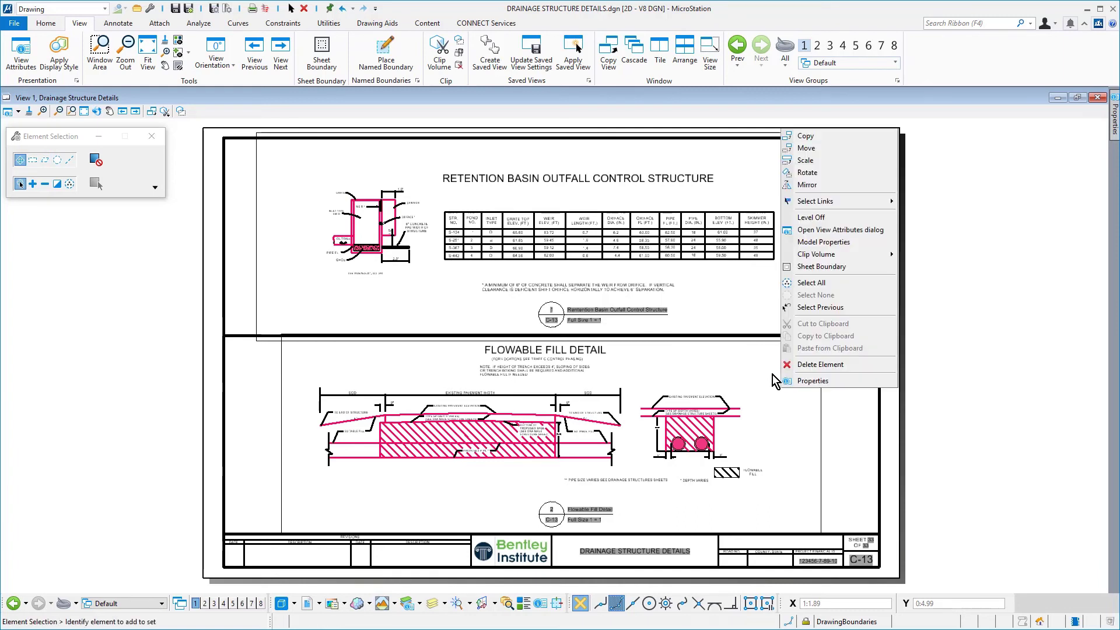
left_click(842, 217)
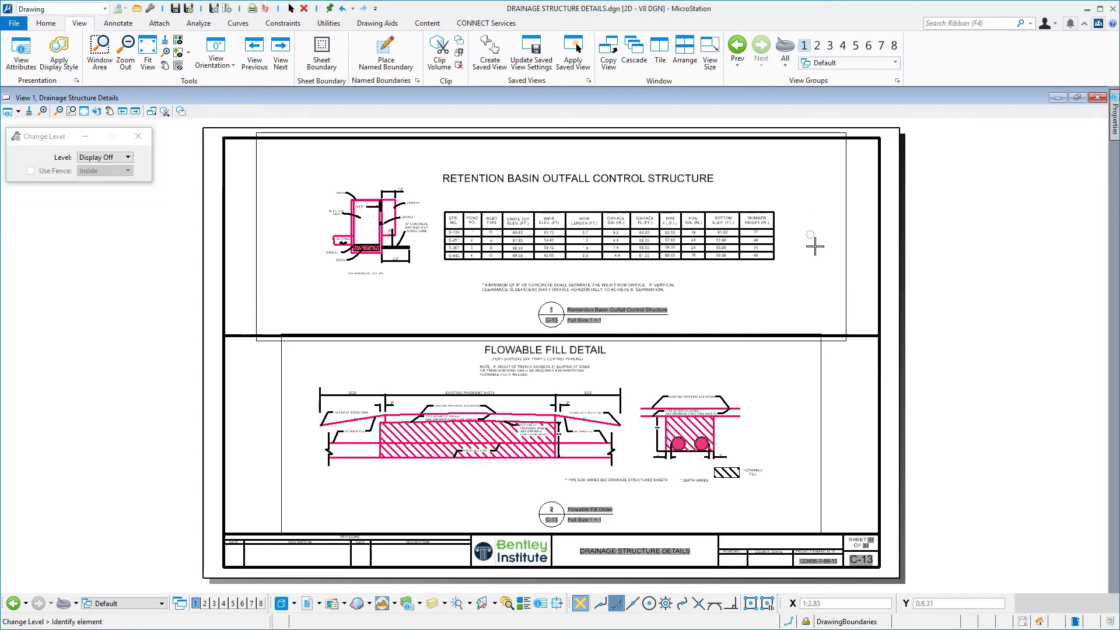
left_click(846, 242)
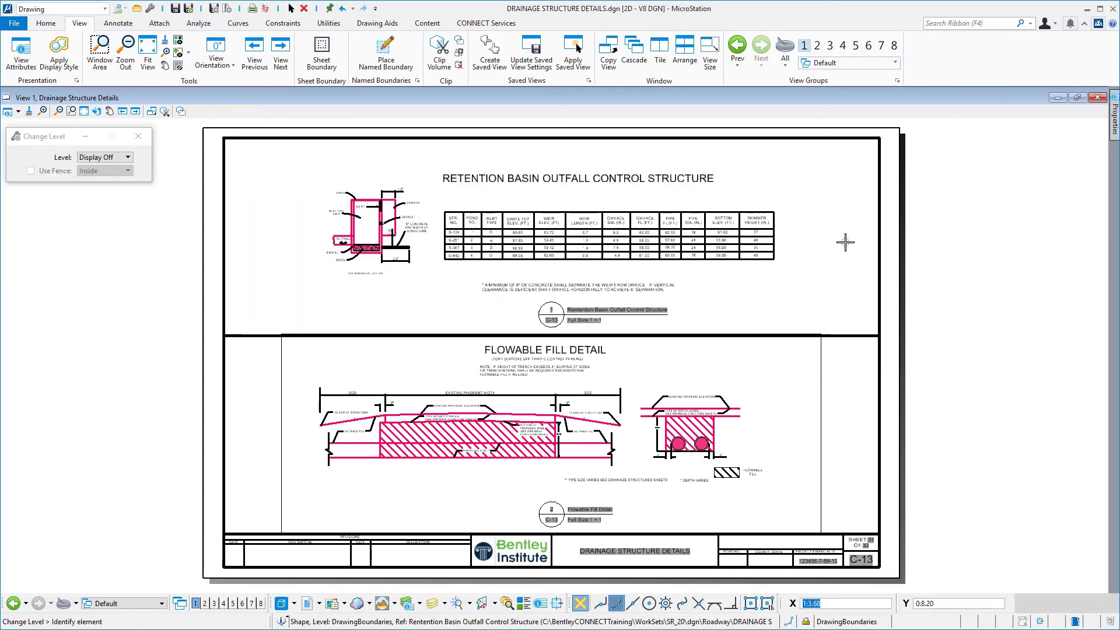
left_click(824, 383)
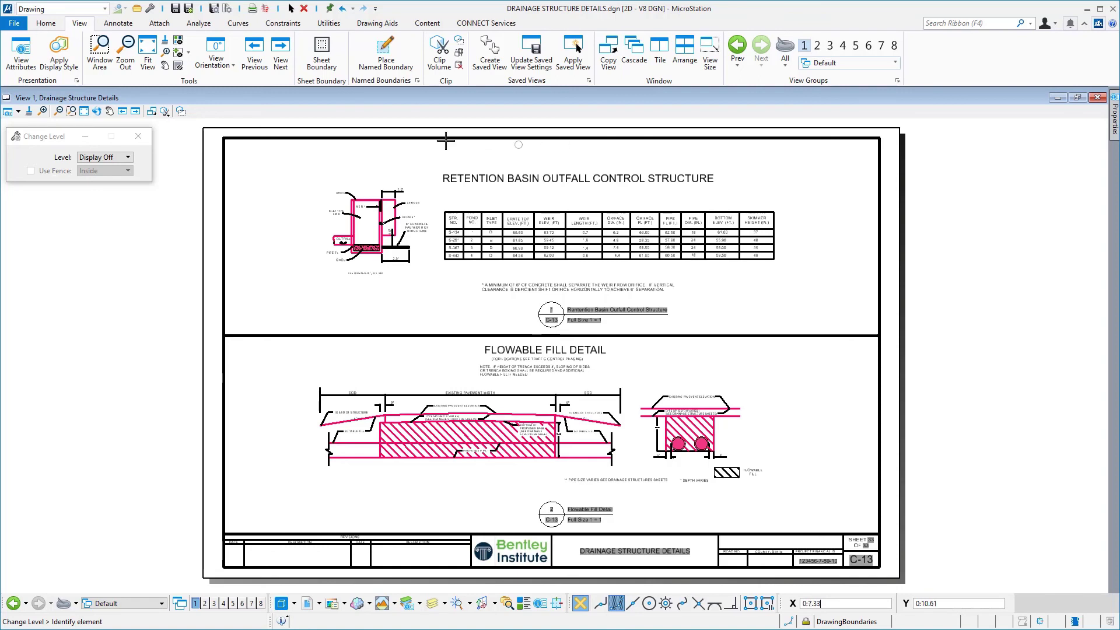
Save Settings to DRAINAGE STRUCTURE DETAILS.dgn with the boundary shapes hidden
left_click(214, 11)
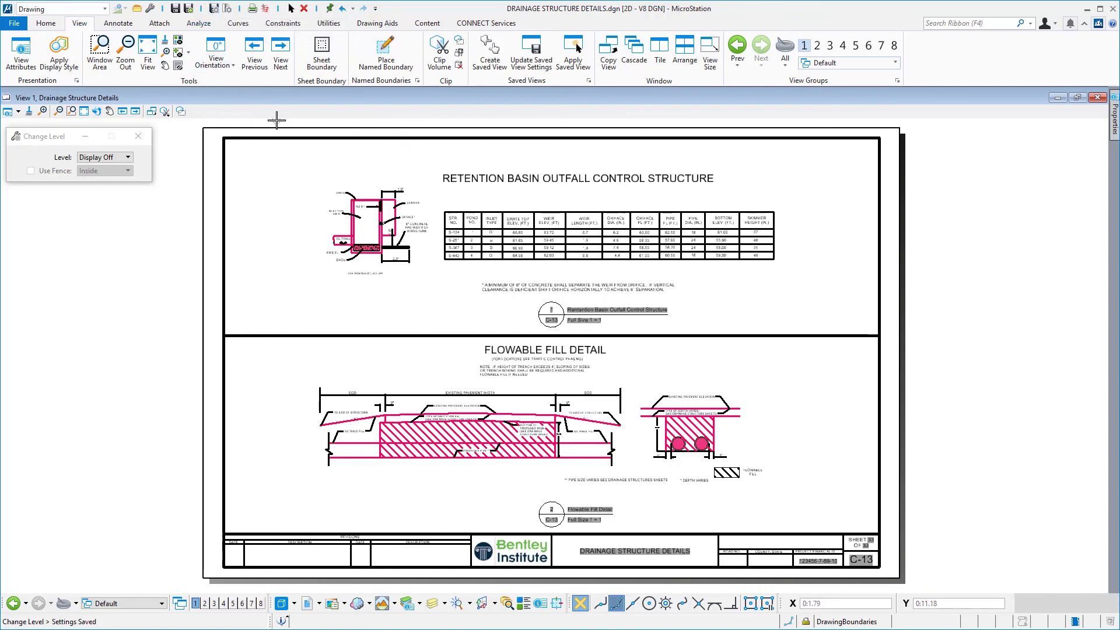